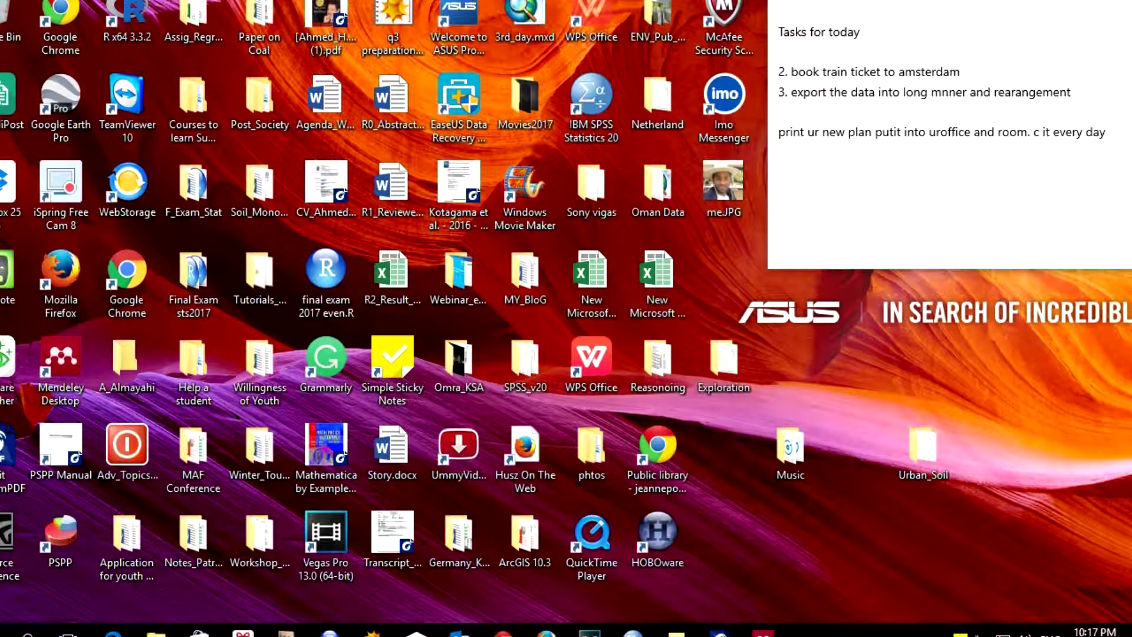
- Launch HOBOware Pro from the desktop, declining the update check and skipping the Setup Assistant
click(154, 631)
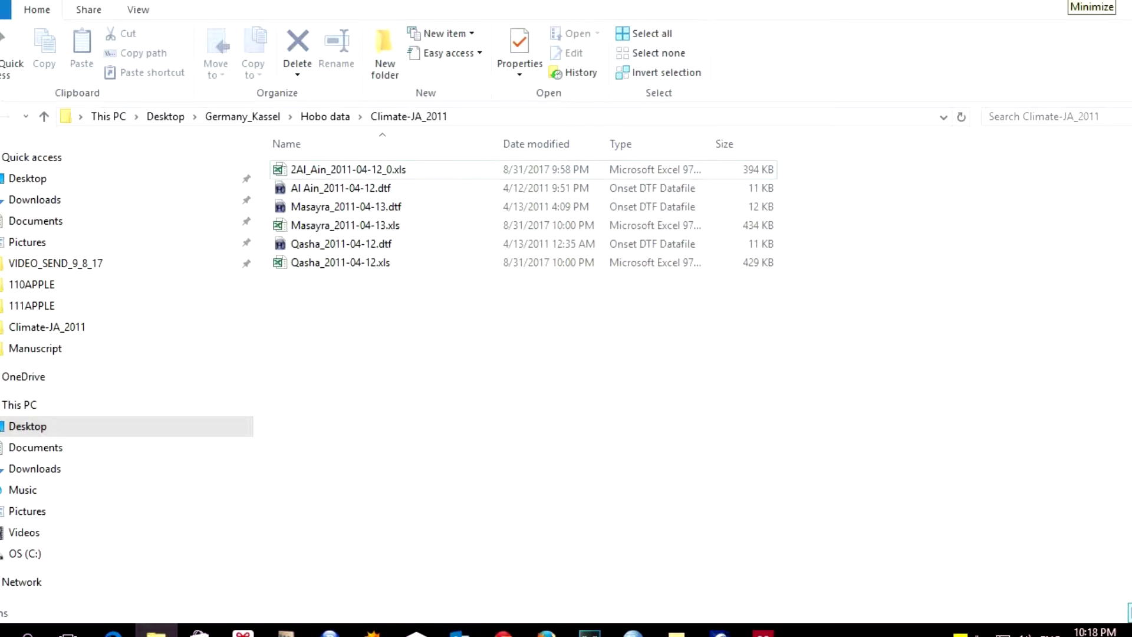
click(1075, 2)
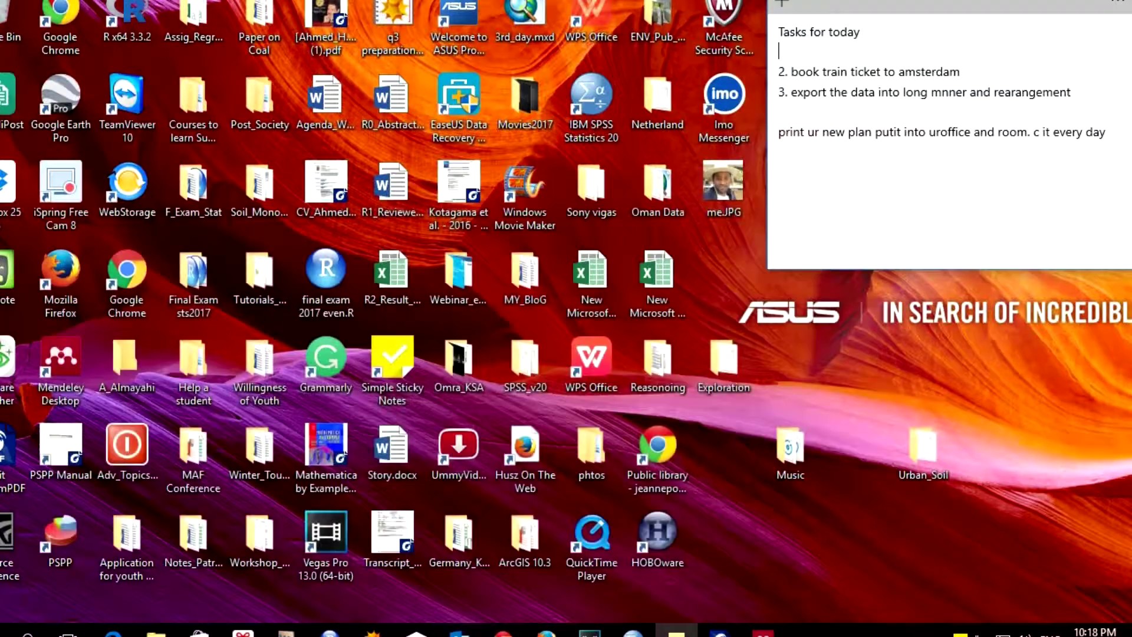
double_click(656, 526)
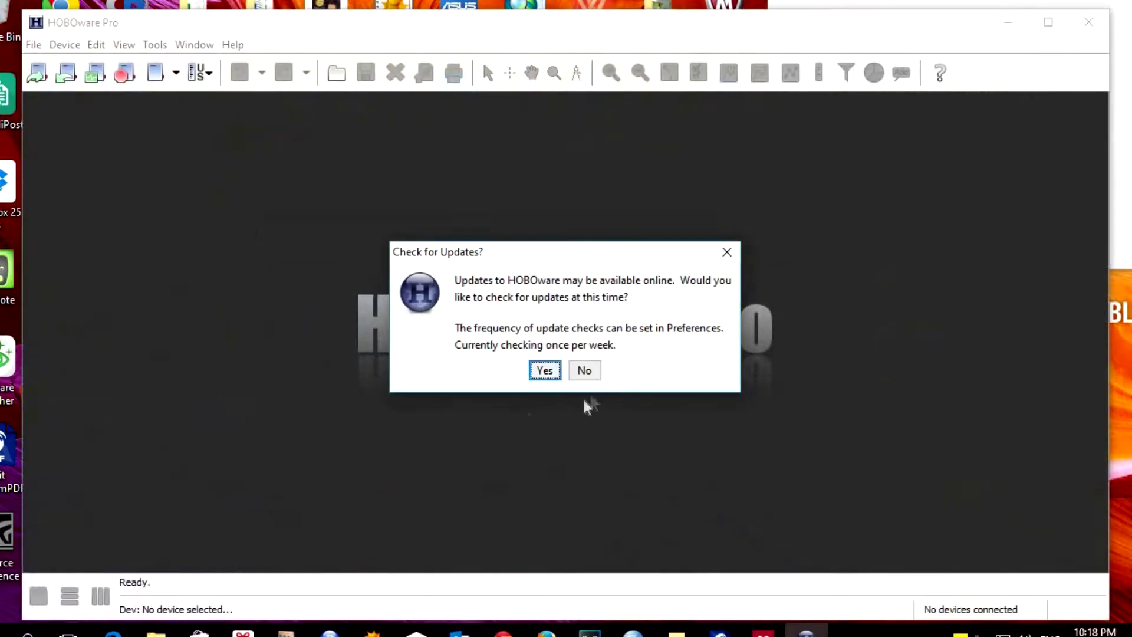
click(584, 371)
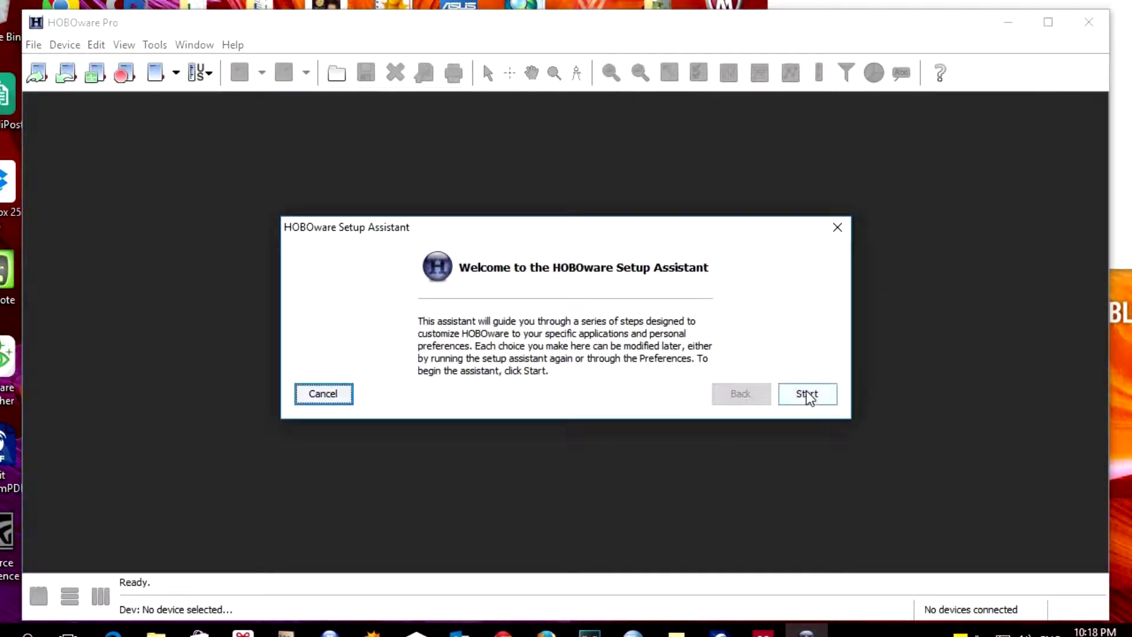
click(323, 394)
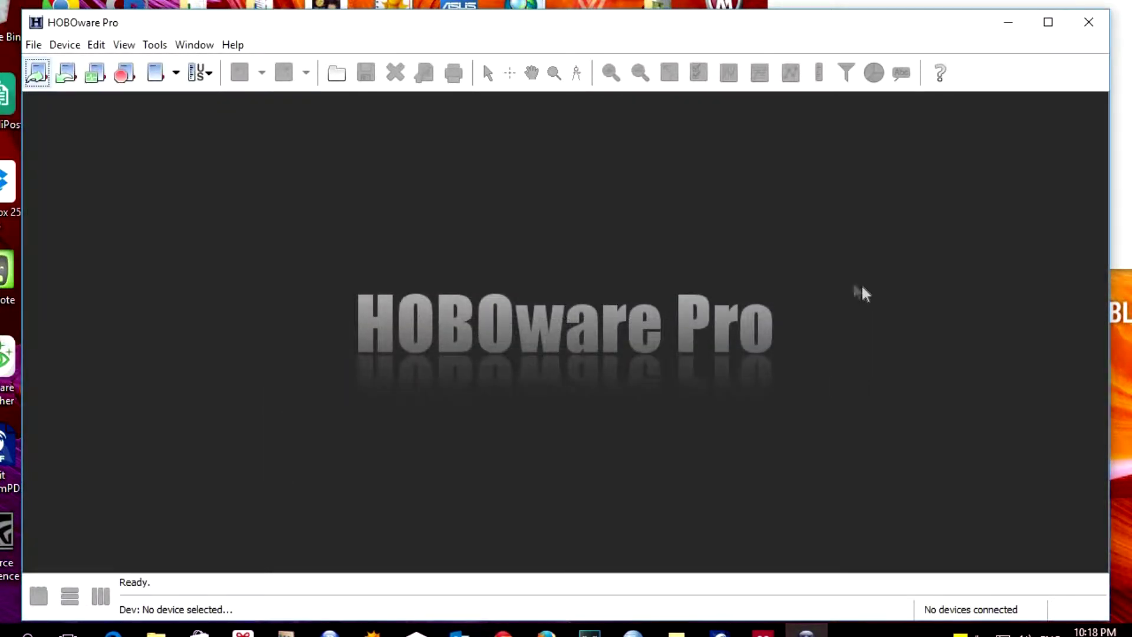
click(36, 47)
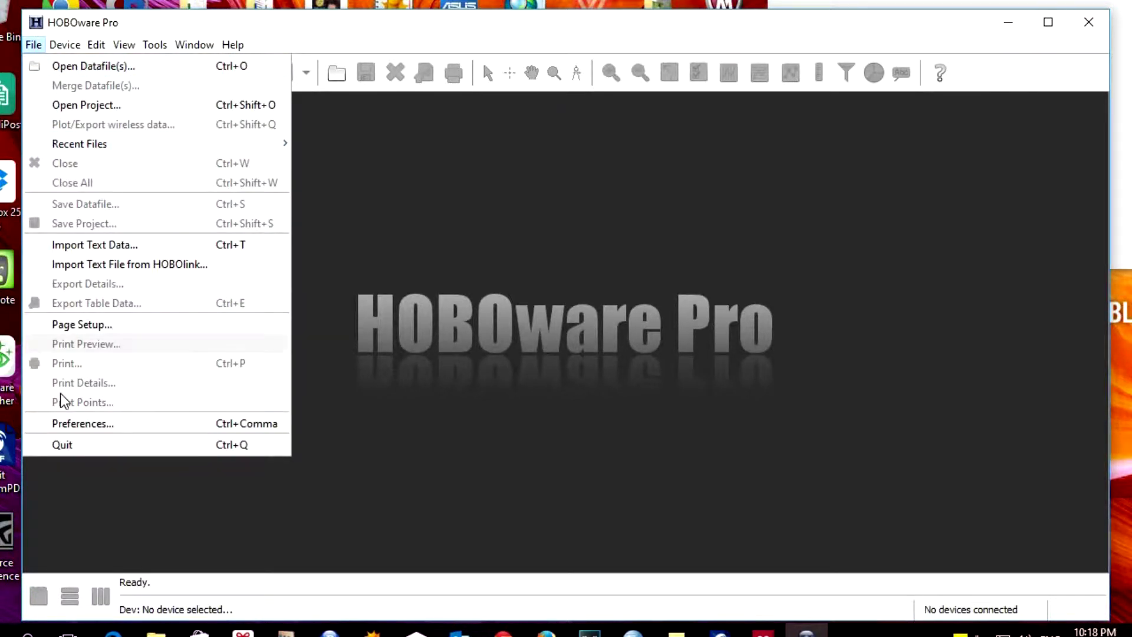
- Make Excel (.xls) the export file type and exclude the line number column
click(70, 425)
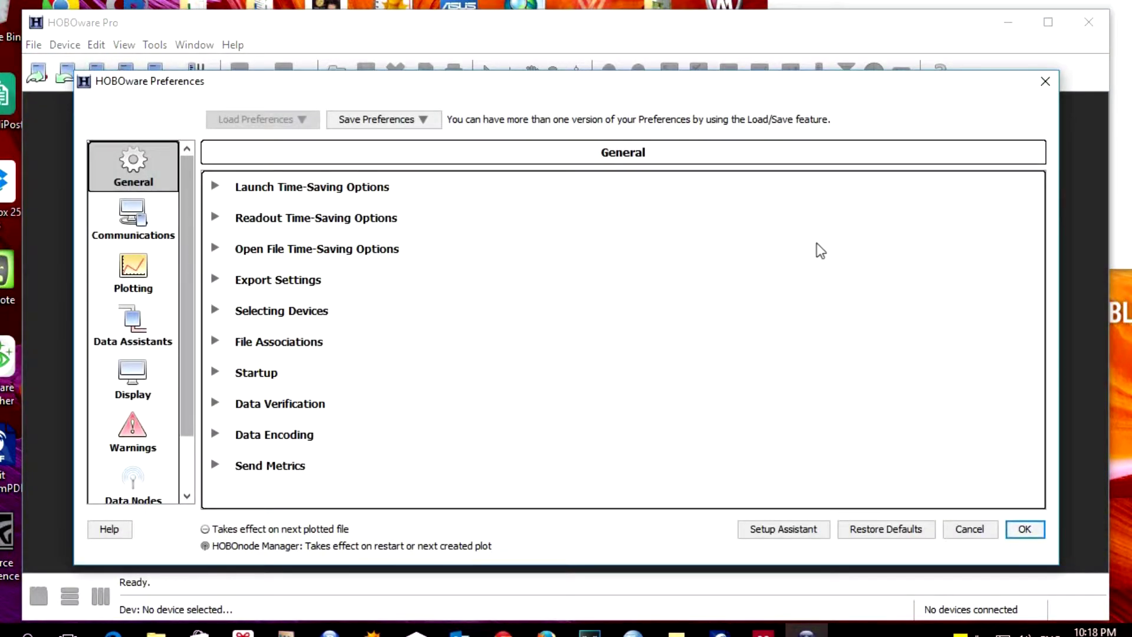
click(215, 279)
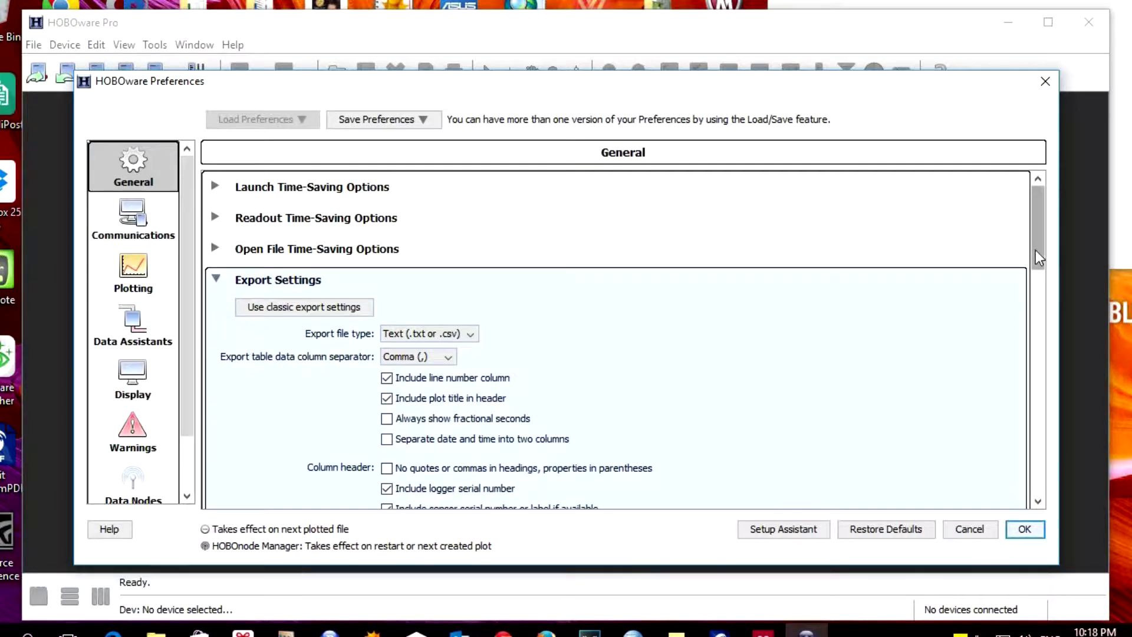
drag(1036, 252, 1040, 275)
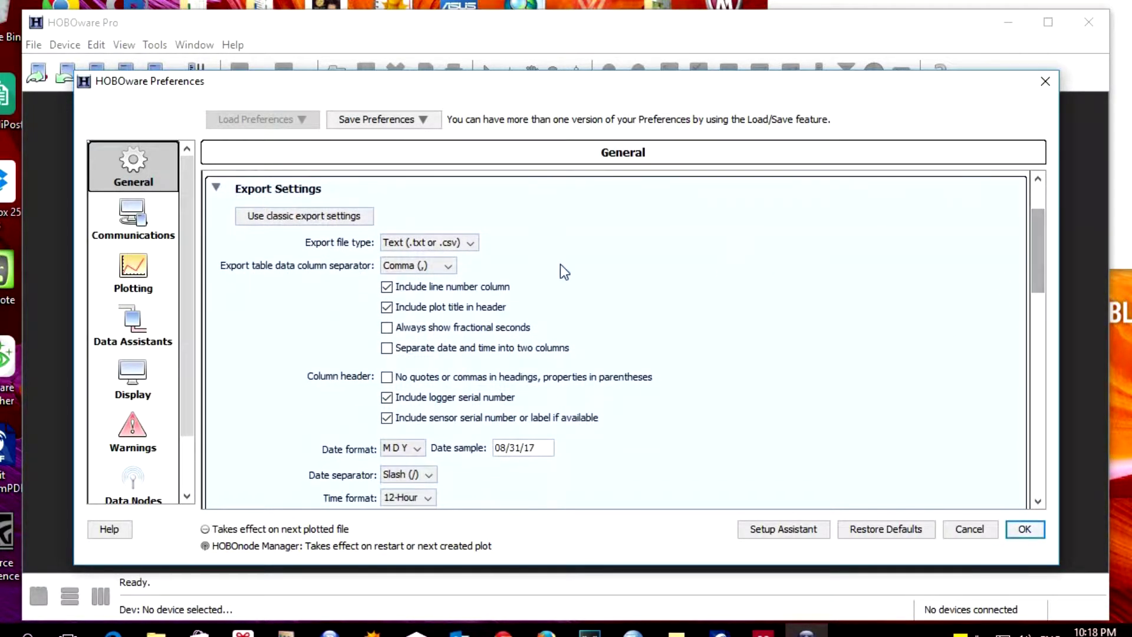
click(448, 243)
click(419, 271)
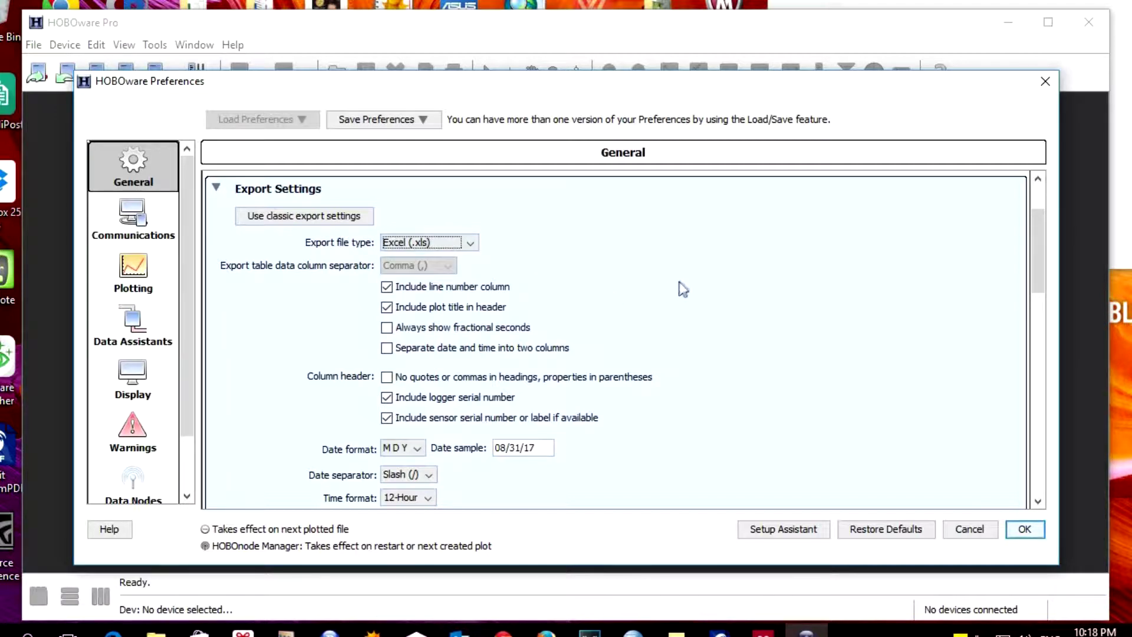
scroll(476, 315, down, 1)
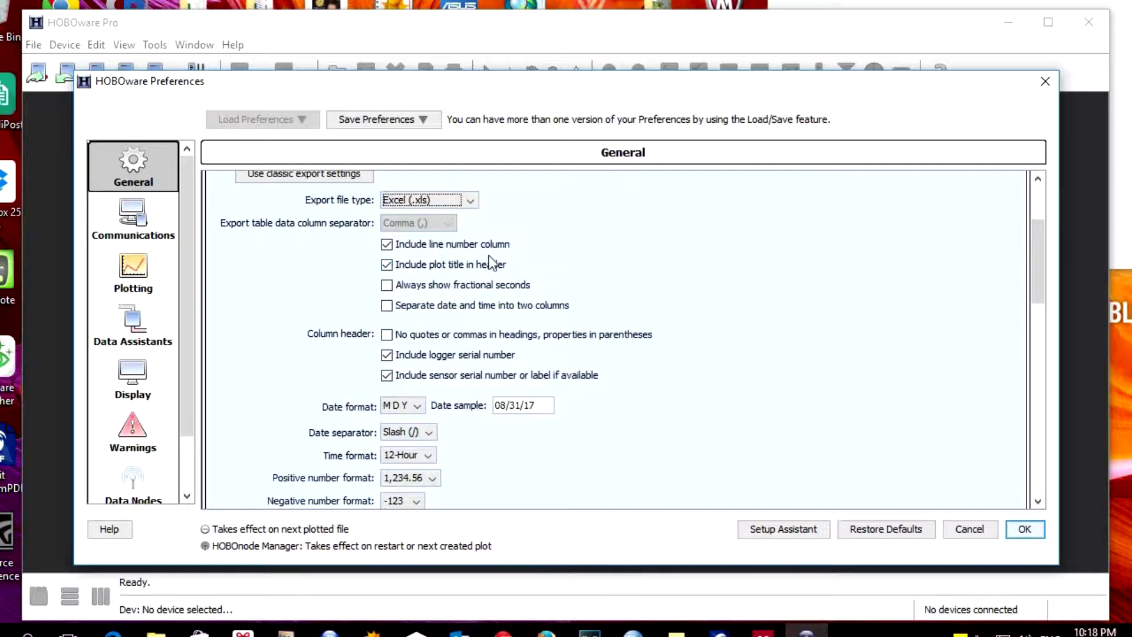
click(385, 246)
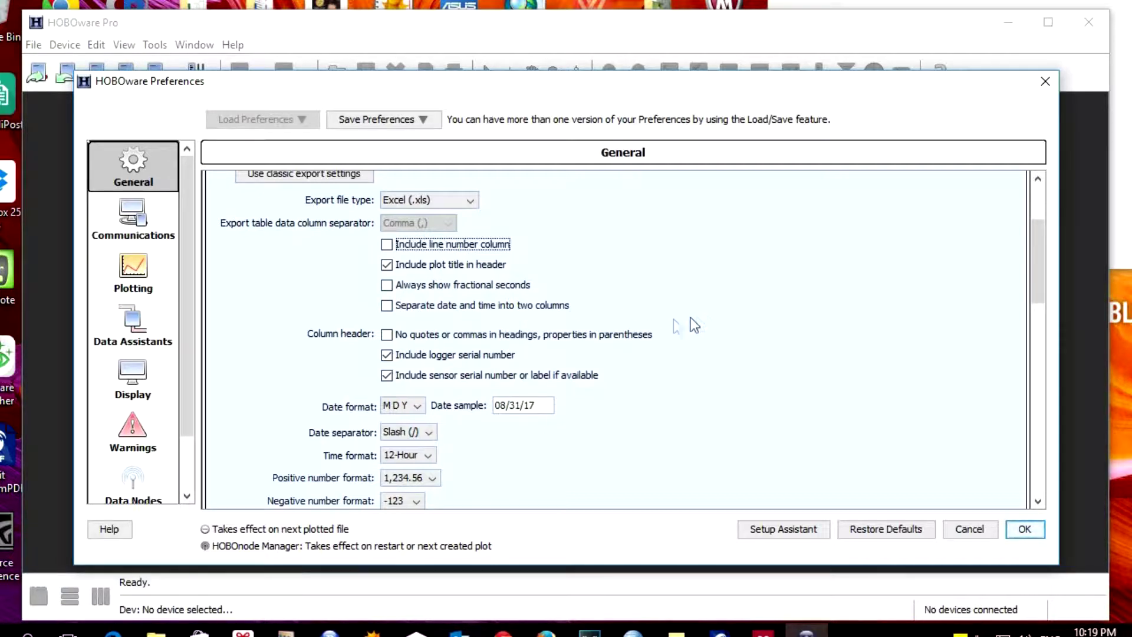
scroll(732, 305, down, 2)
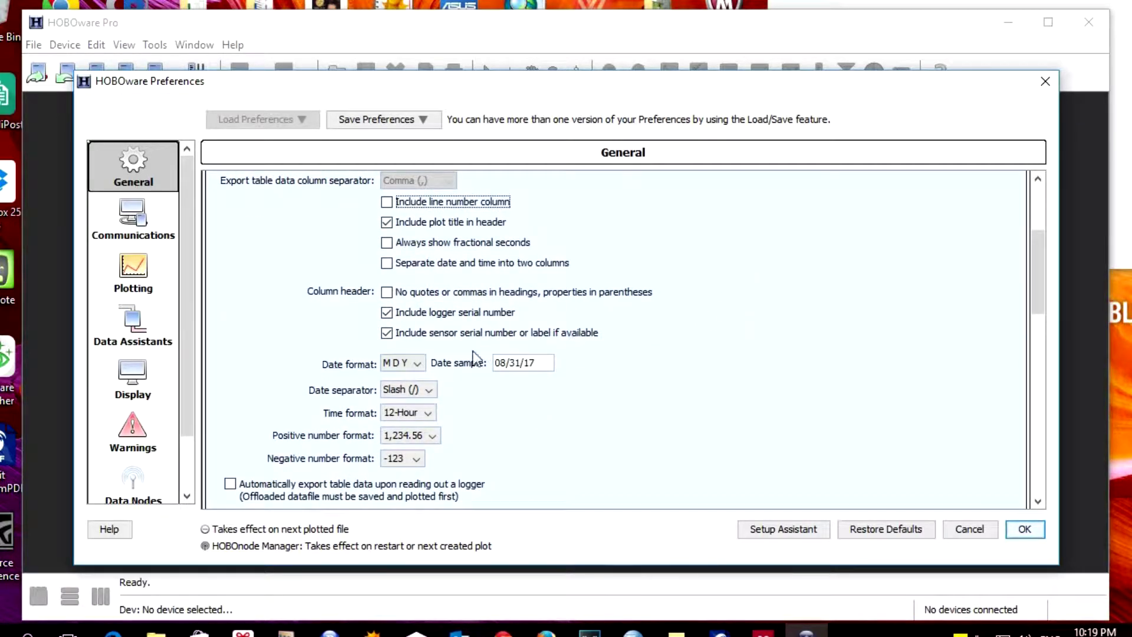
- Export with D M Y dates, 24-Hour time and plot details, then apply the preferences
click(413, 368)
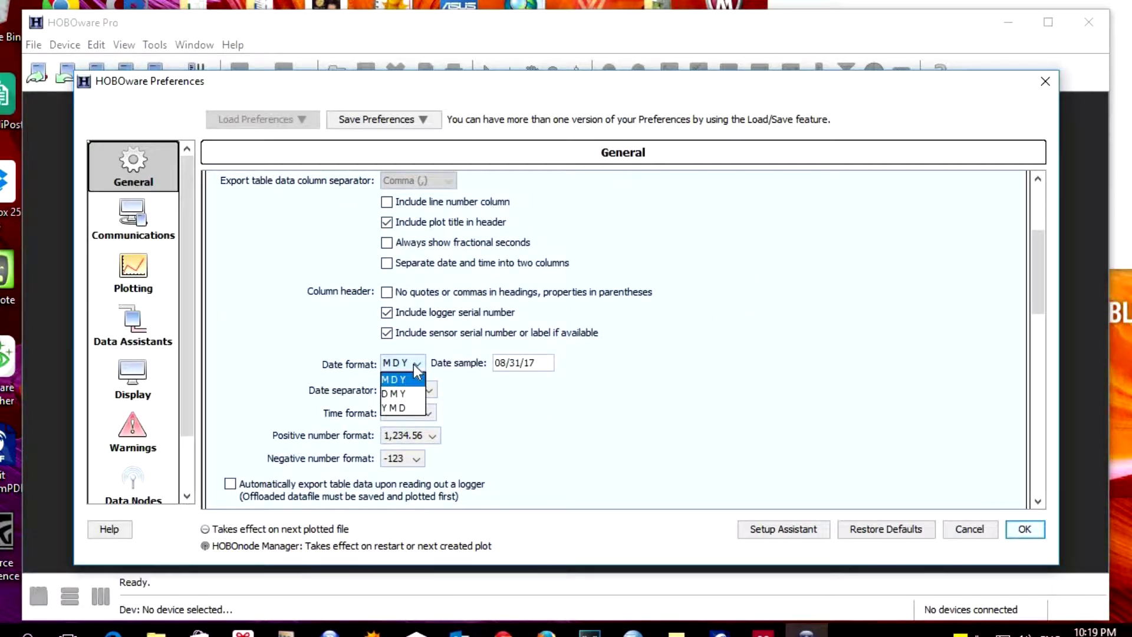
click(395, 393)
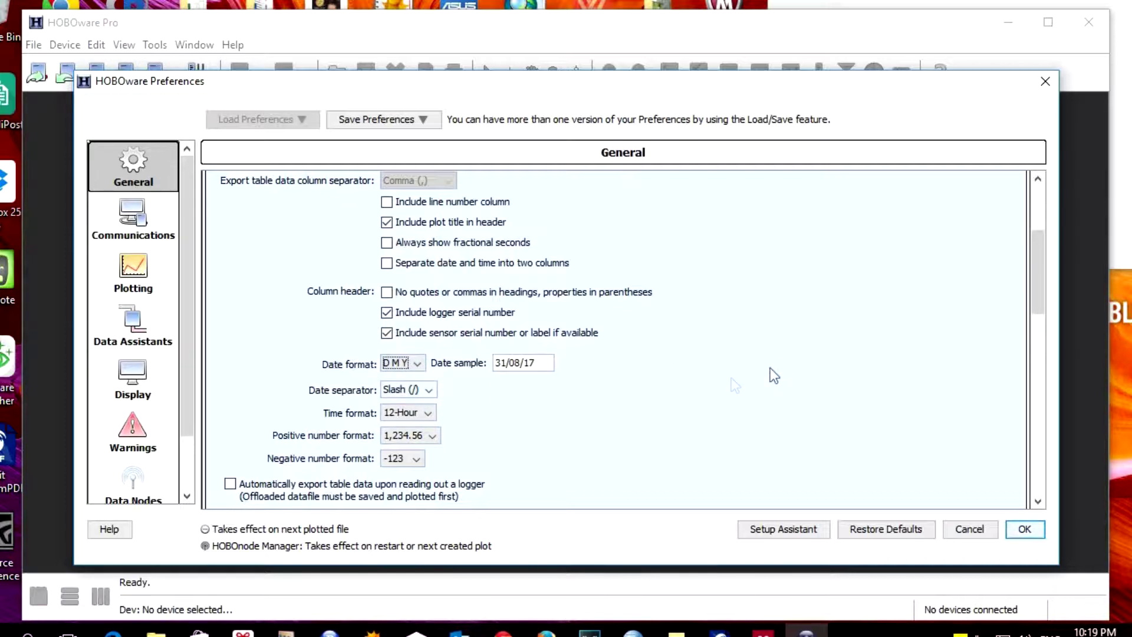
click(429, 411)
click(400, 443)
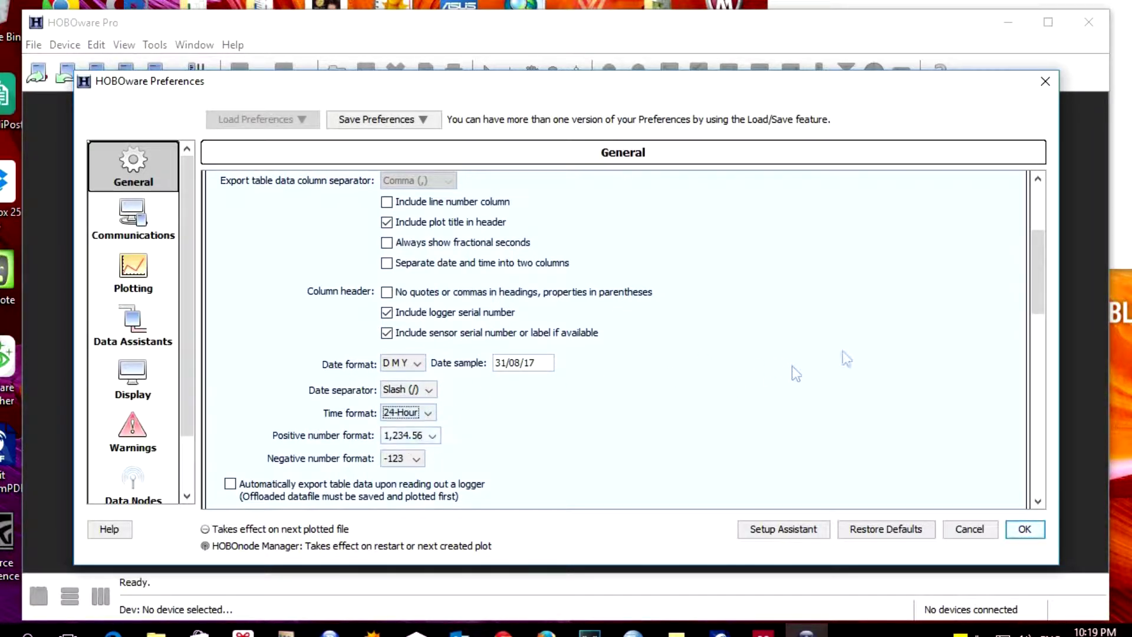
drag(1039, 273, 1027, 349)
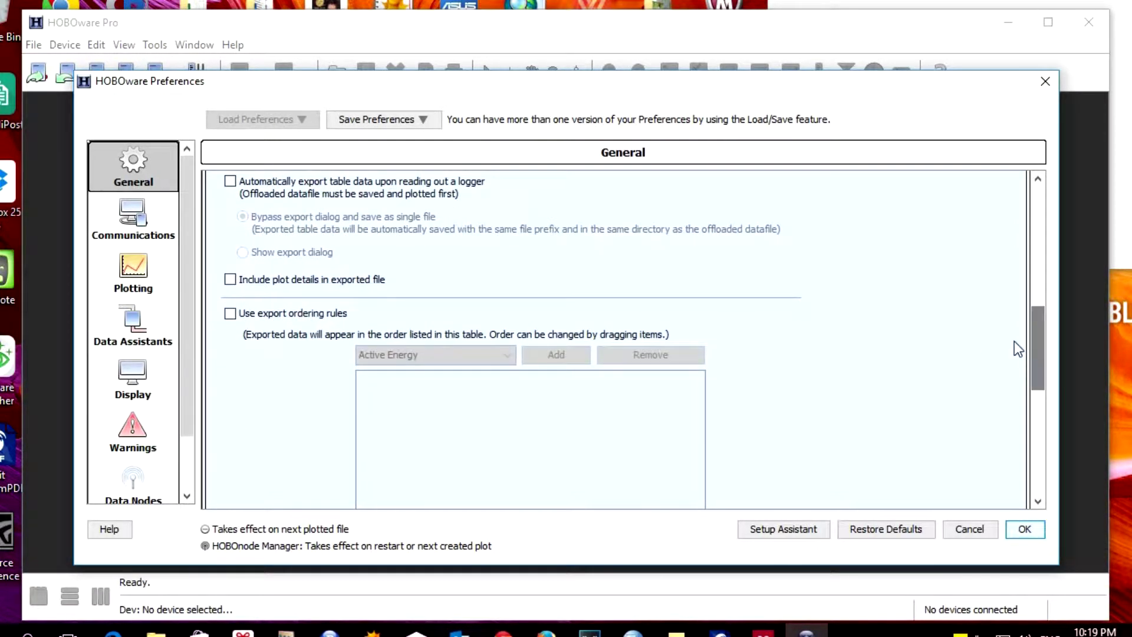
click(229, 282)
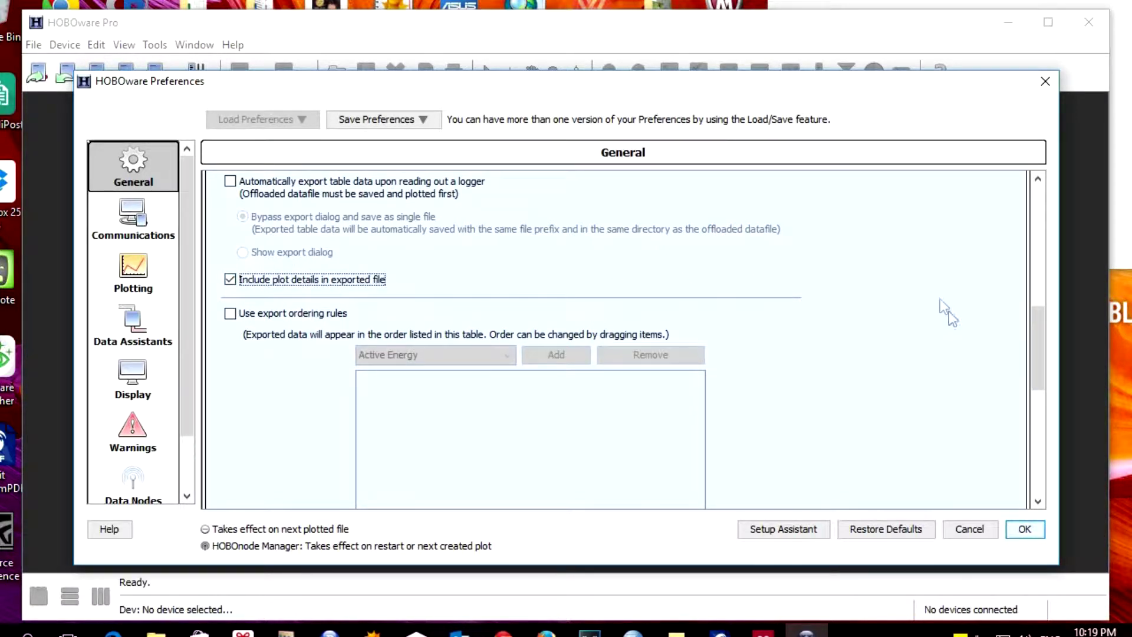
drag(1045, 326, 1032, 417)
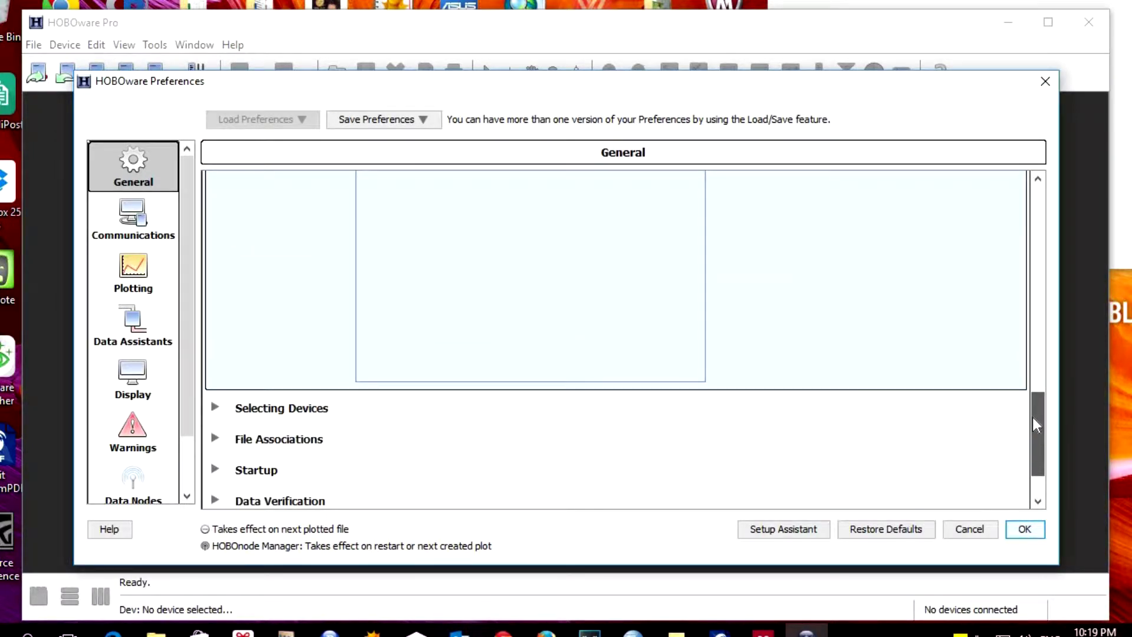
drag(1033, 417, 1031, 423)
click(1024, 531)
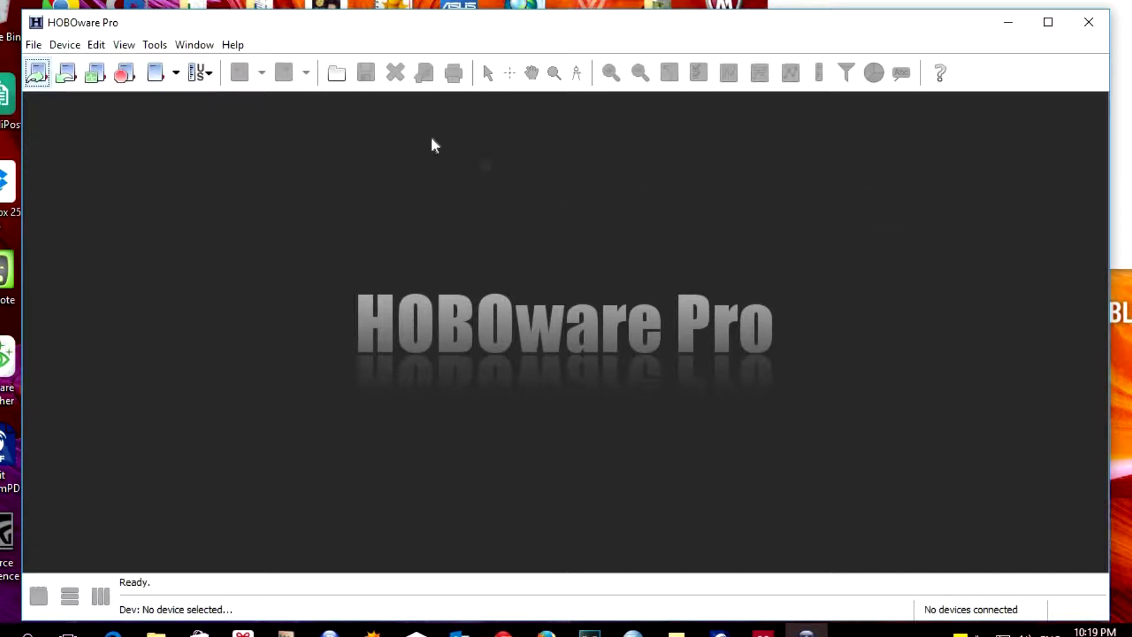
- Change the measurement unit system from US to SI in the units dropdown
click(209, 78)
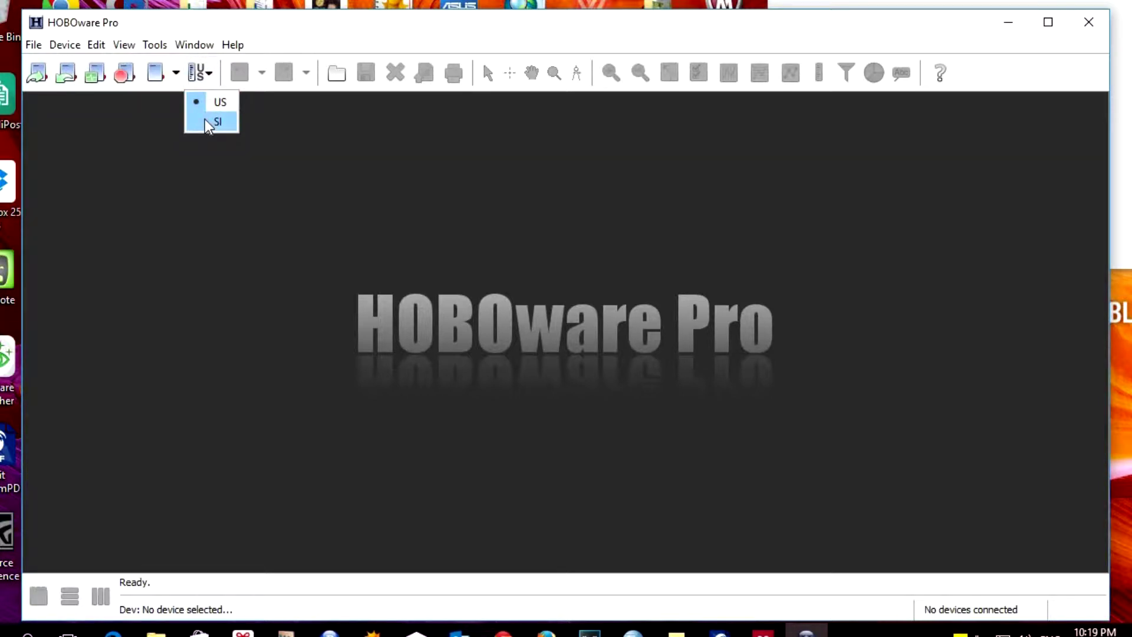
click(210, 124)
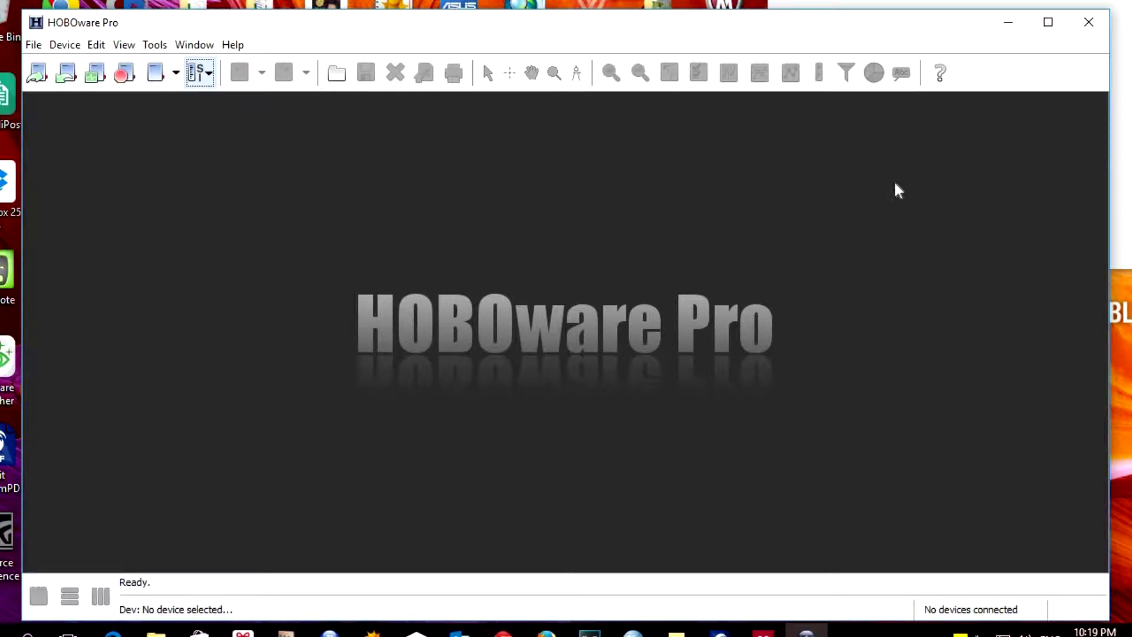
click(34, 44)
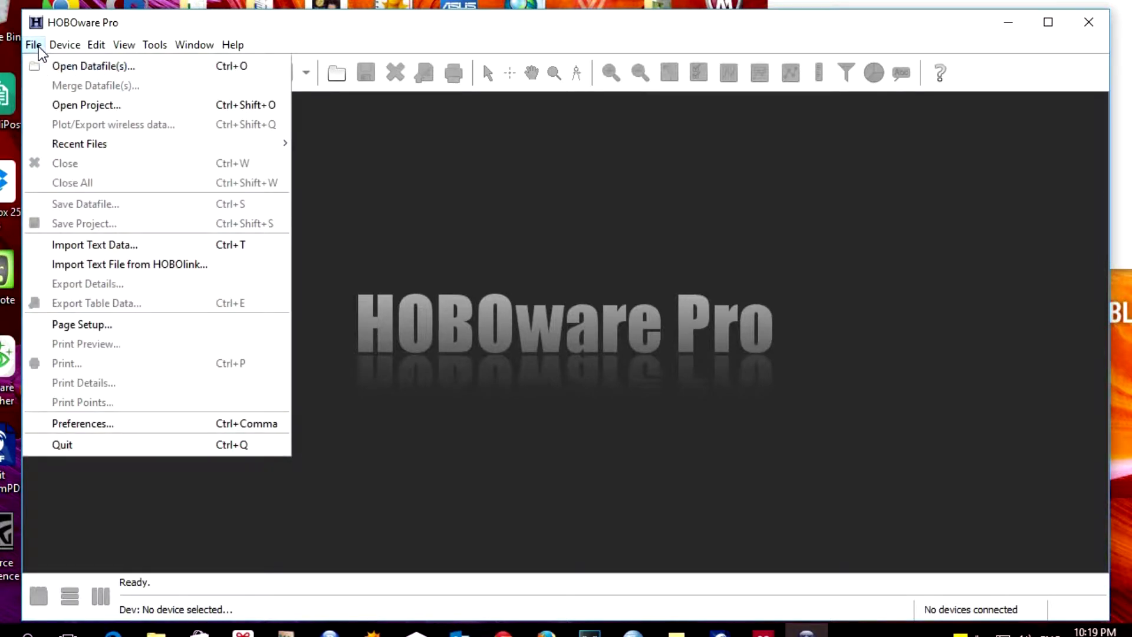
- Browse from the Desktop into Germany_Kassel, then Hobo data, to find the datafile
click(70, 68)
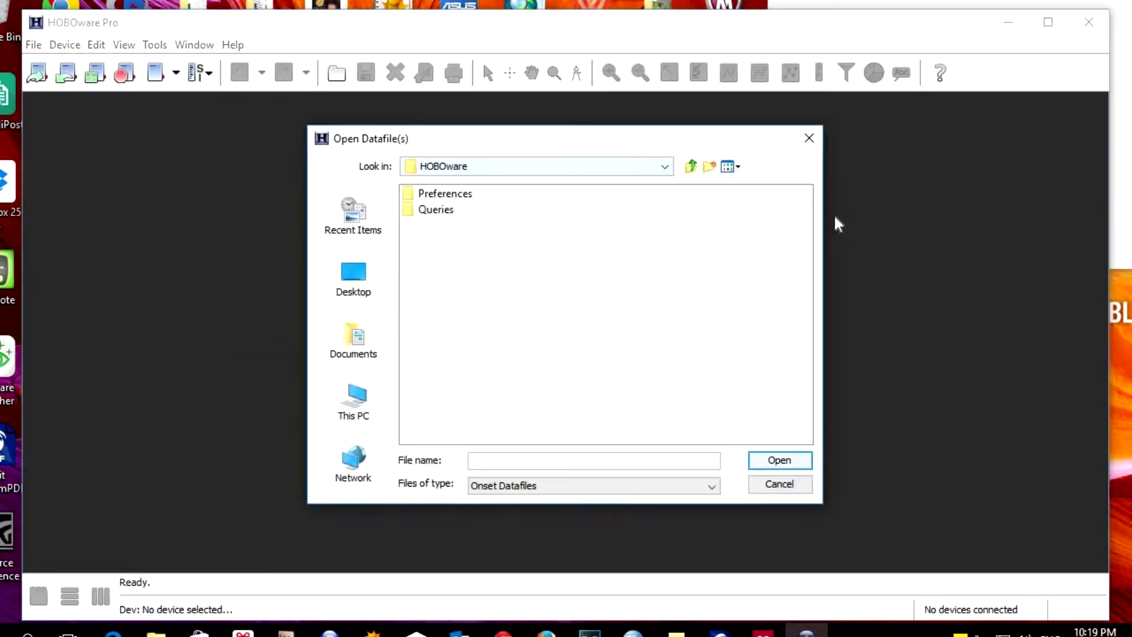
click(371, 291)
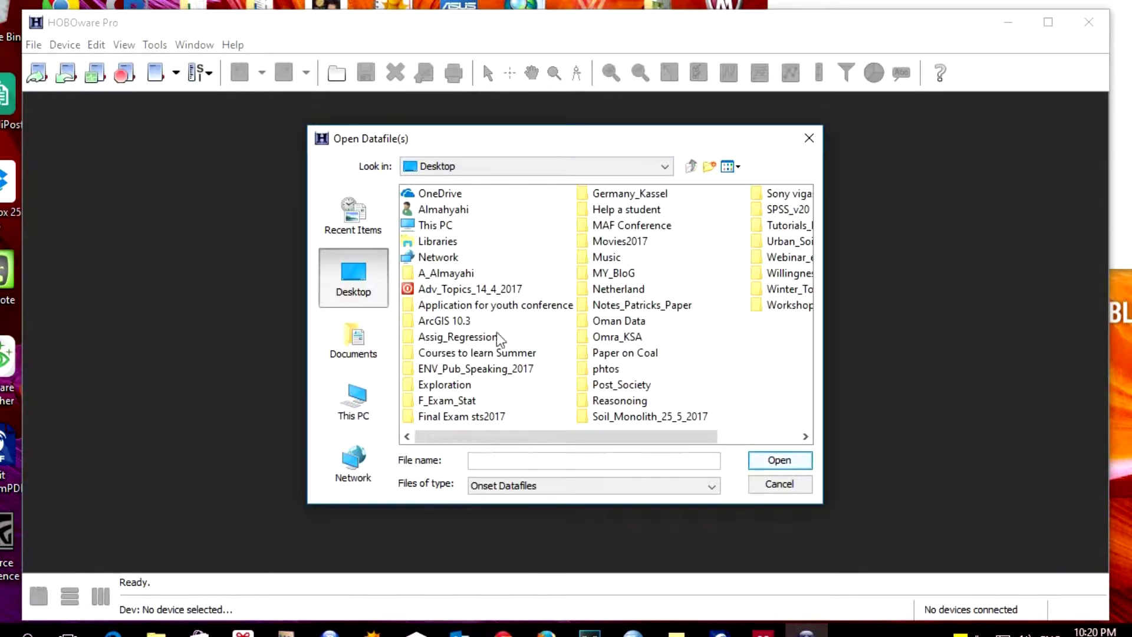
mouse_move(527, 437)
mouse_down()
mouse_move(680, 440)
mouse_move(525, 442)
mouse_up()
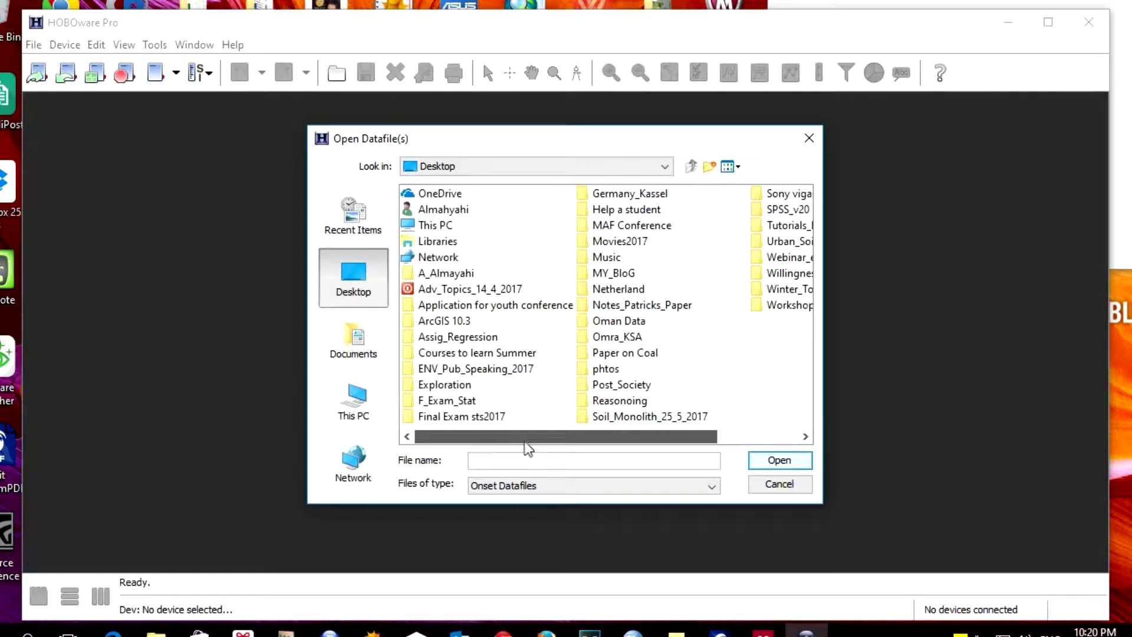
click(650, 196)
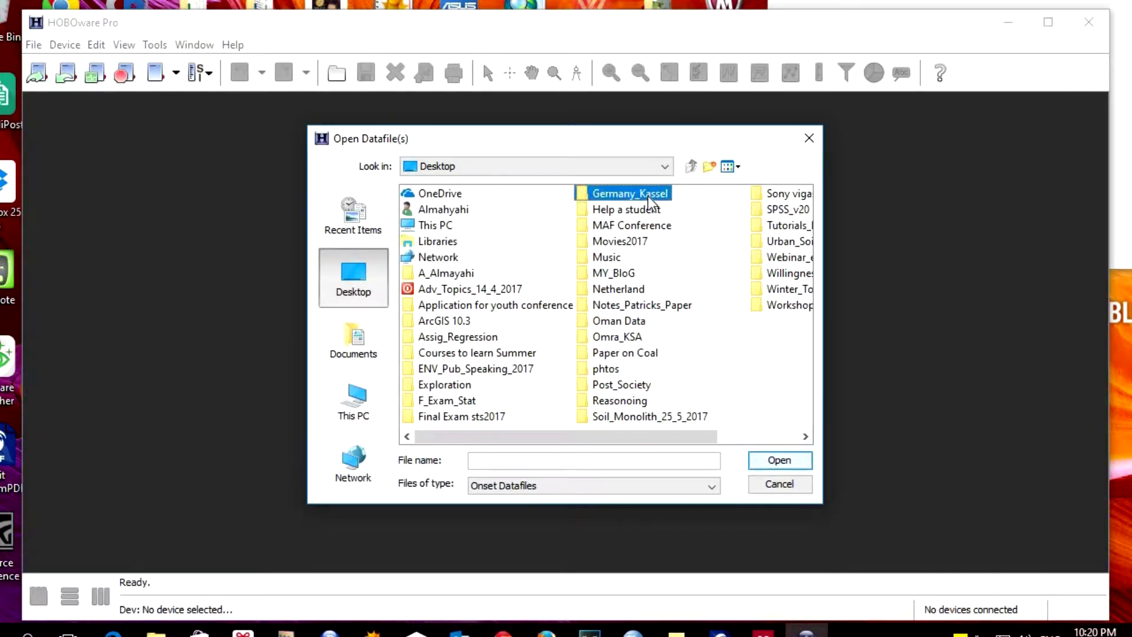
click(782, 461)
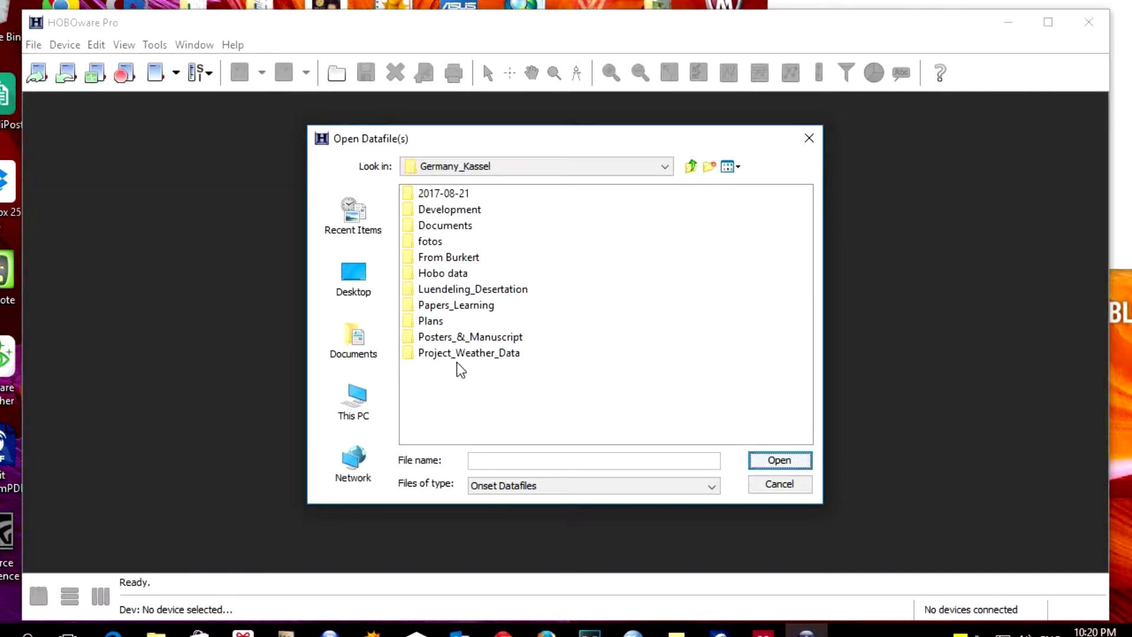
click(440, 275)
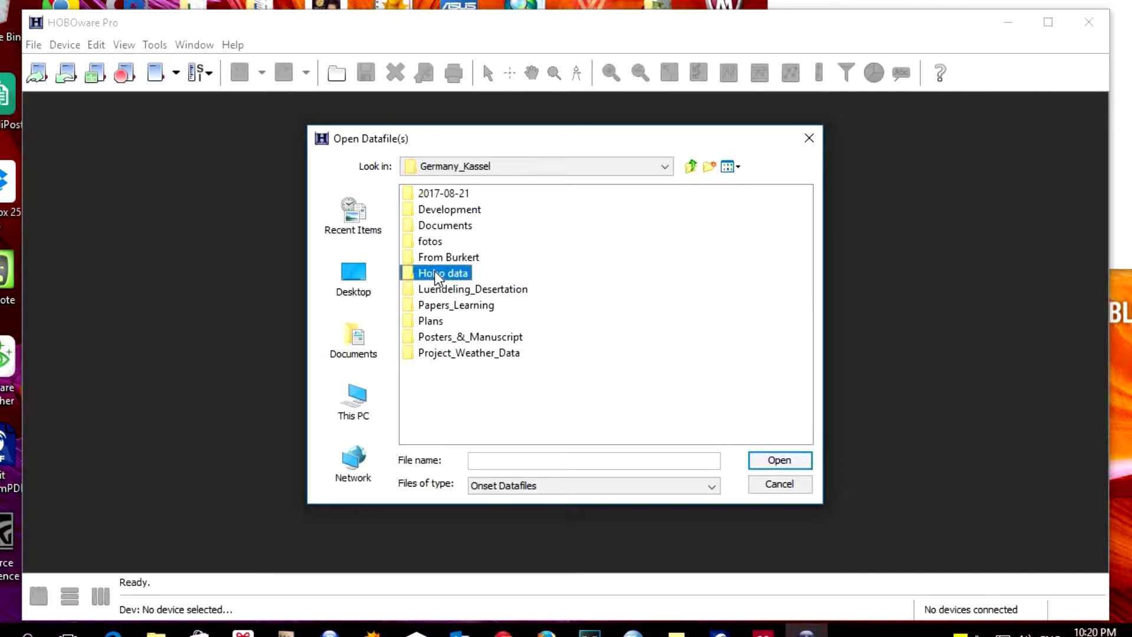
click(771, 467)
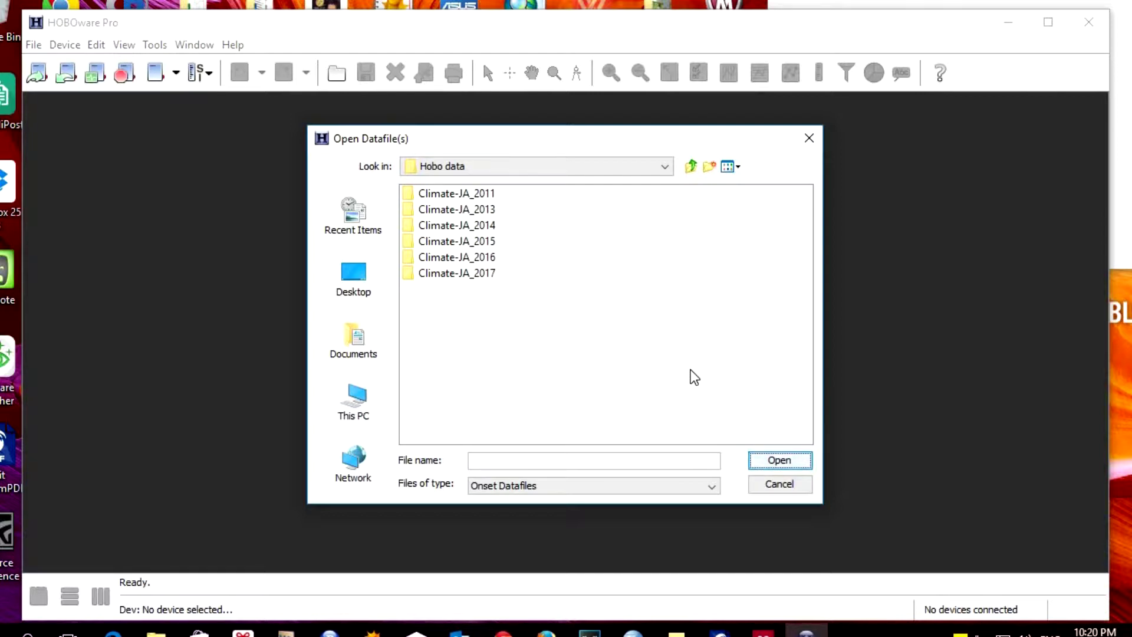
- Open Al Ain_2011-04-12.dtf from Climate-JA_2011 and plot all four series, including dew point
click(441, 197)
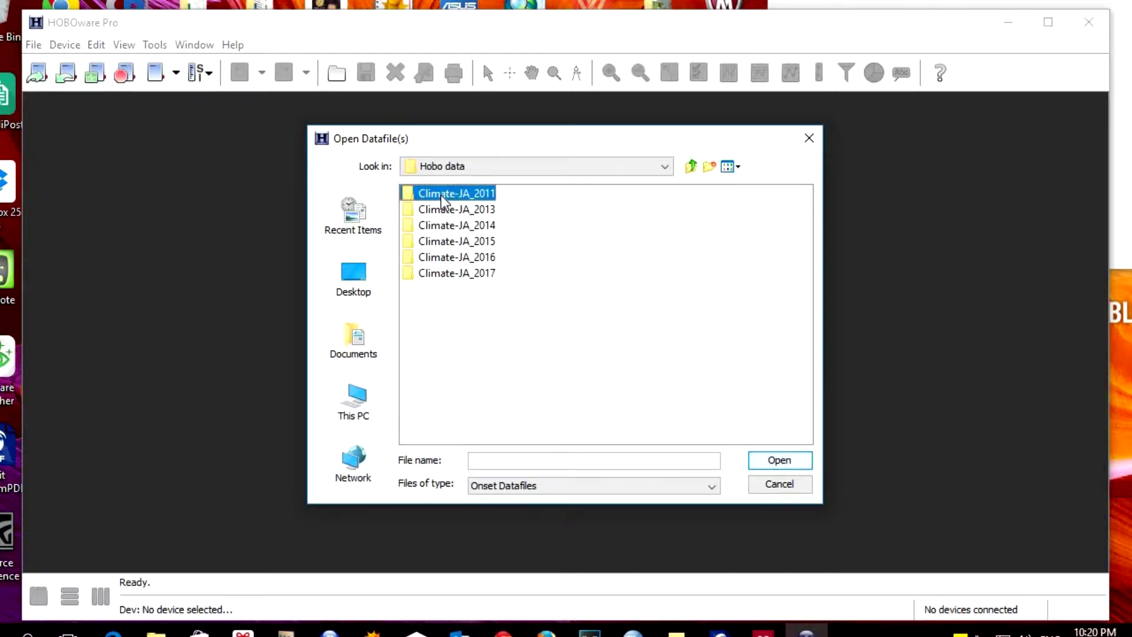
double_click(443, 200)
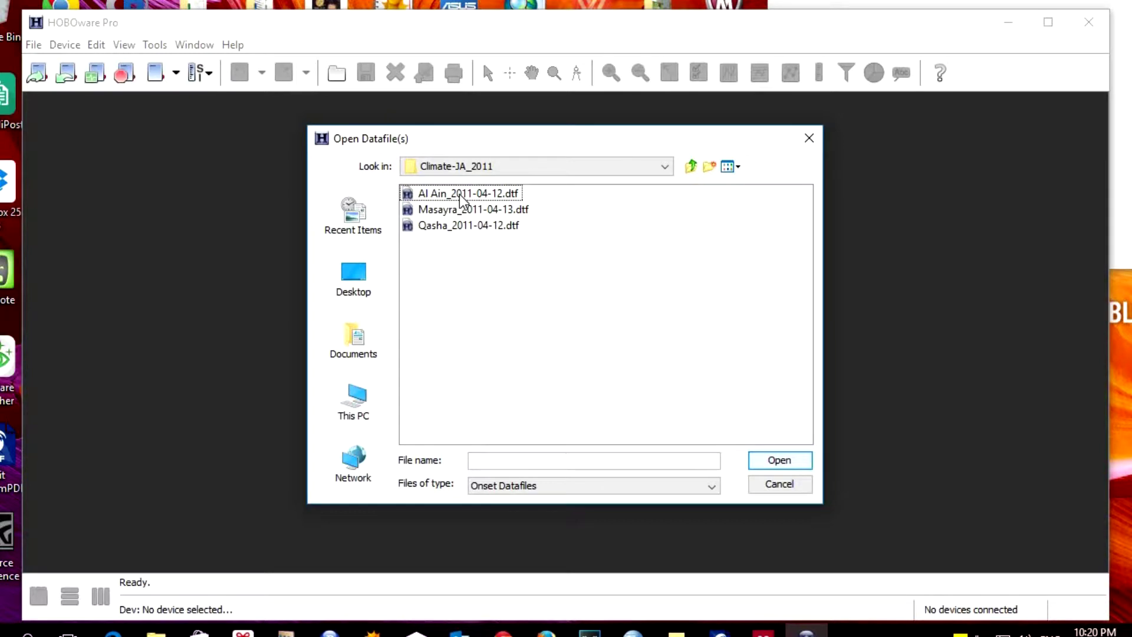
click(460, 202)
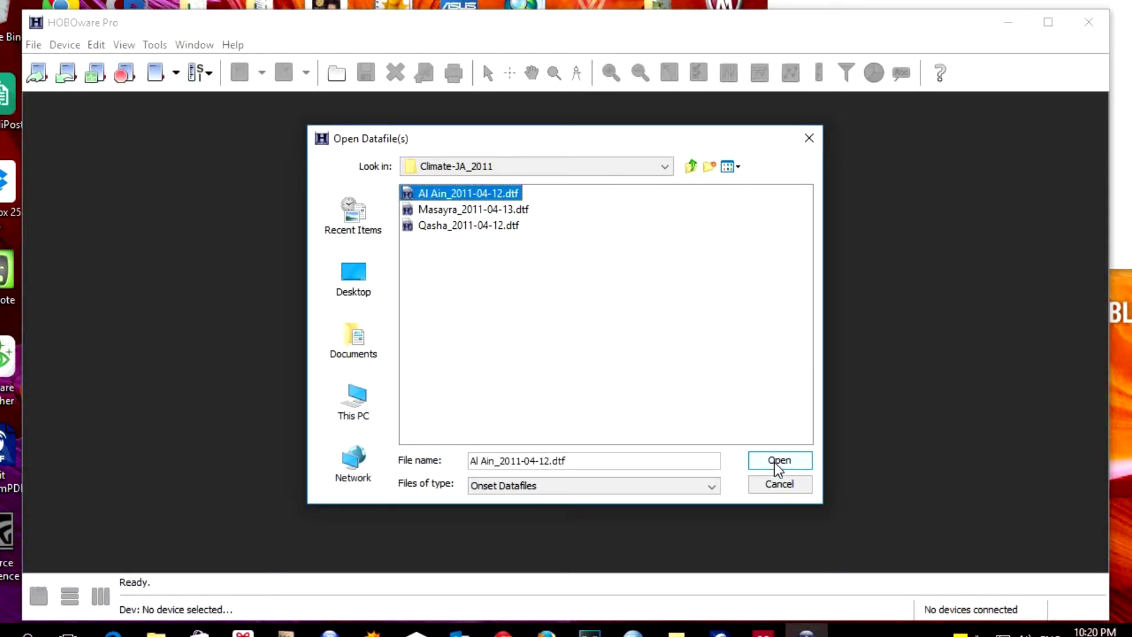
click(778, 463)
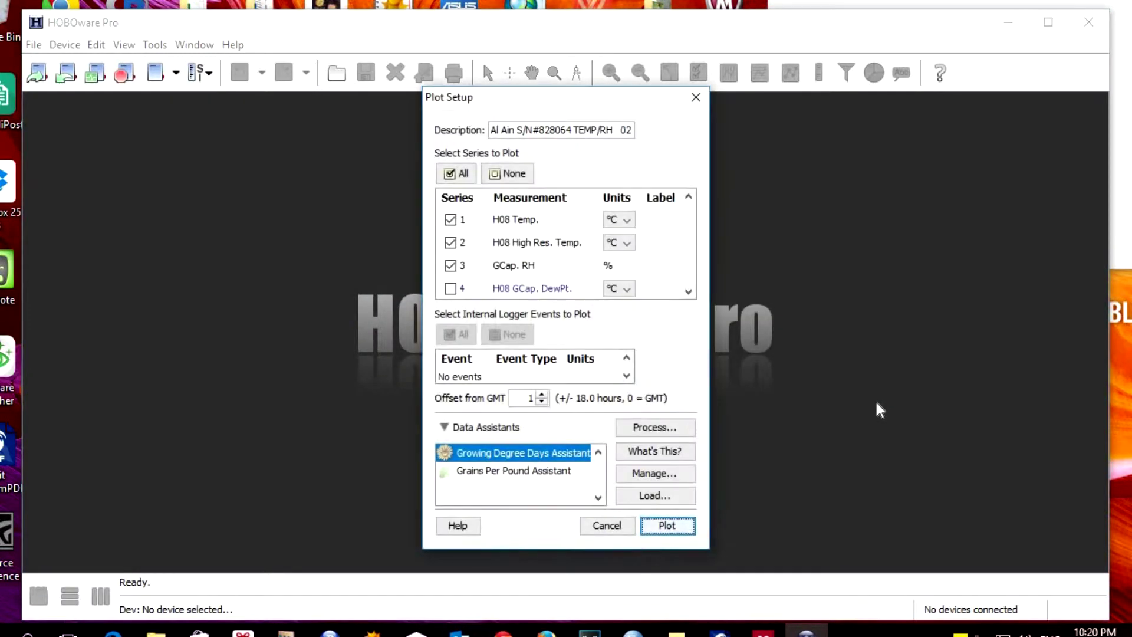
click(451, 289)
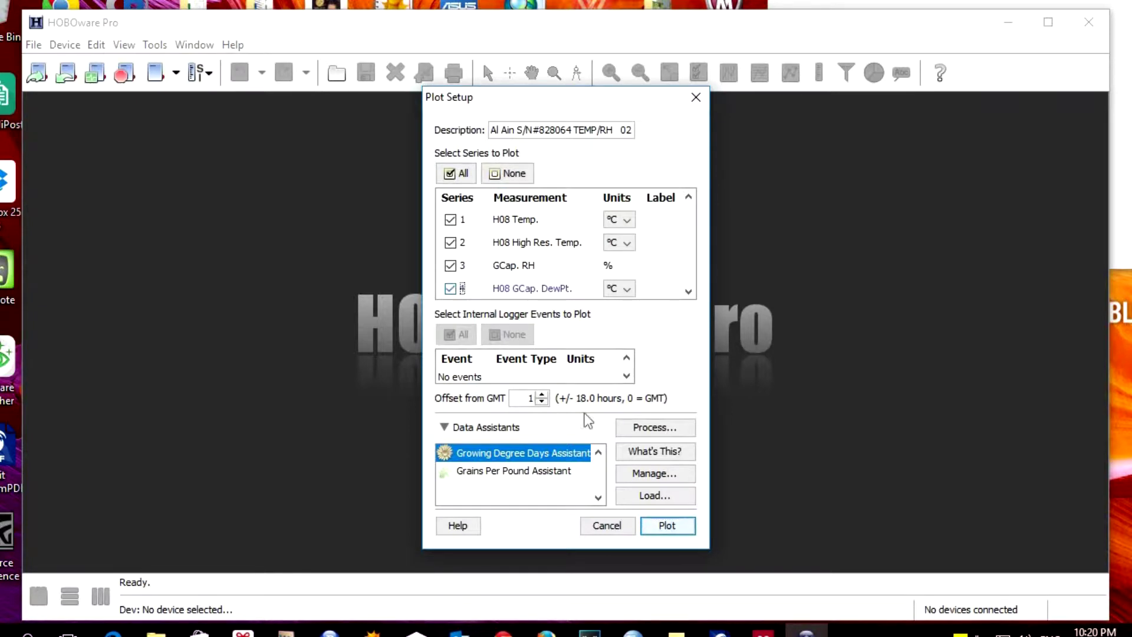
click(670, 528)
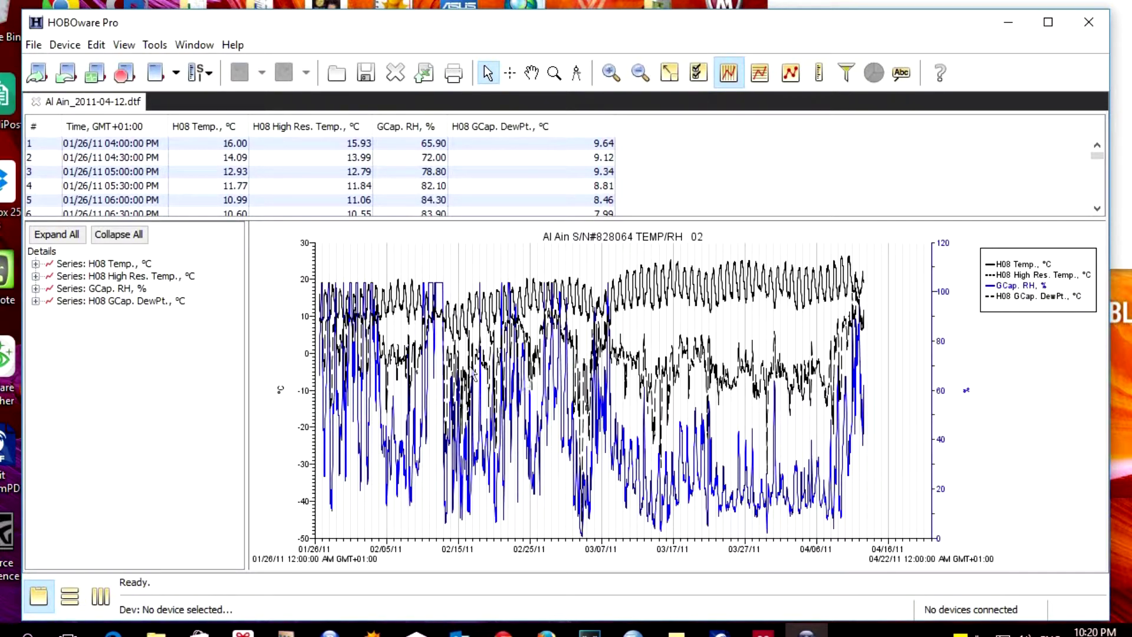
- Bring up the File menu with the Al Ain table and chart displayed
click(33, 45)
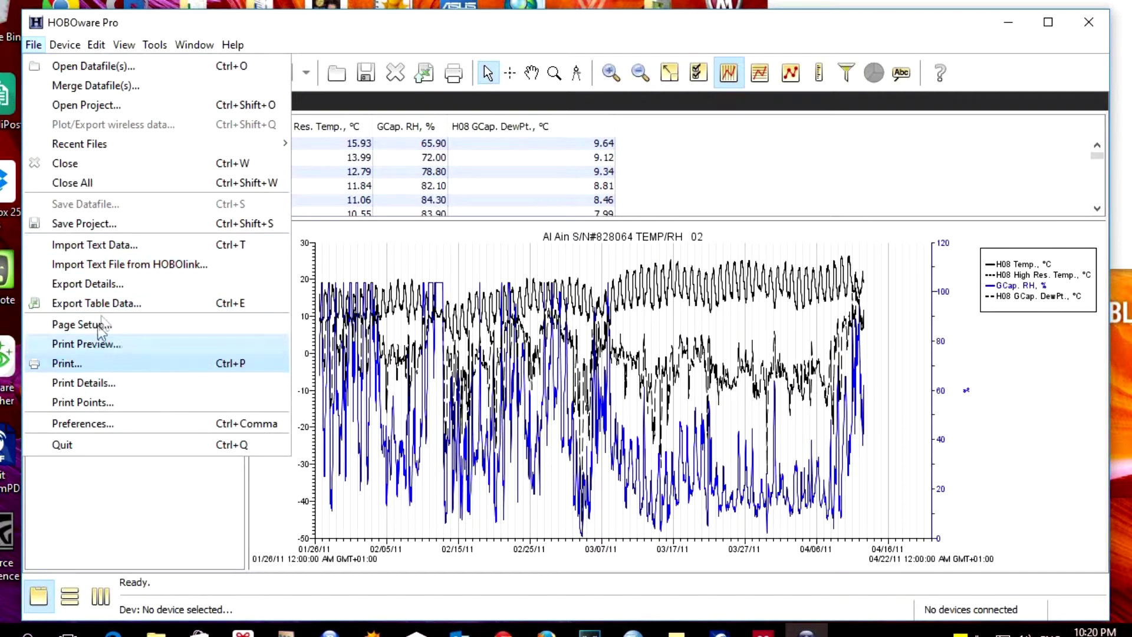
- Export all four Al Ain series as table data and browse the save locations
click(105, 305)
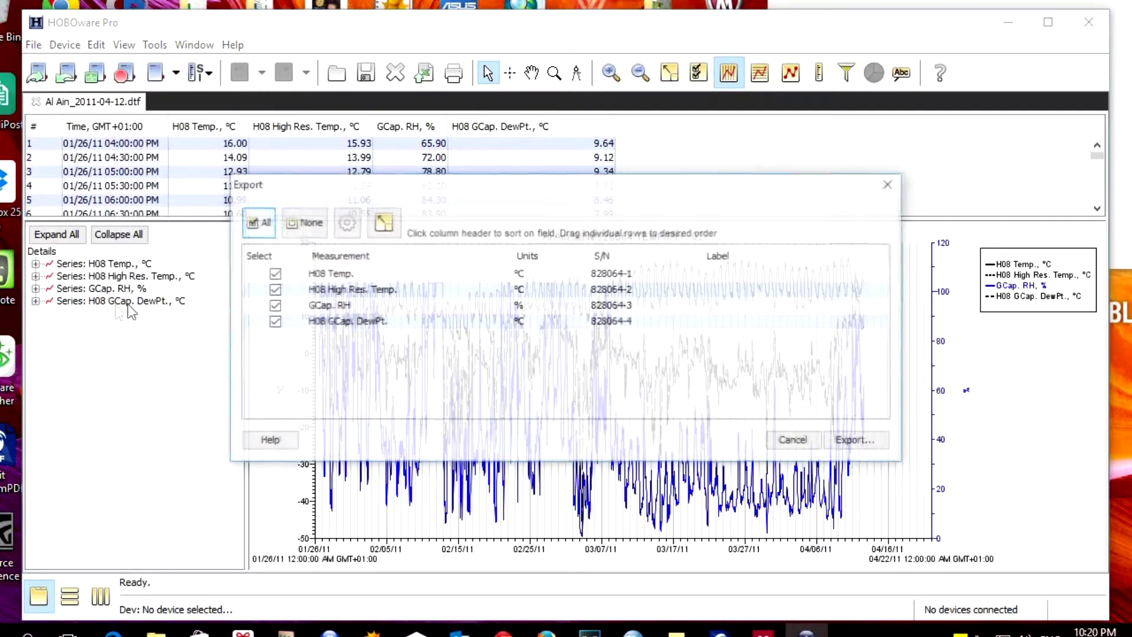
click(851, 441)
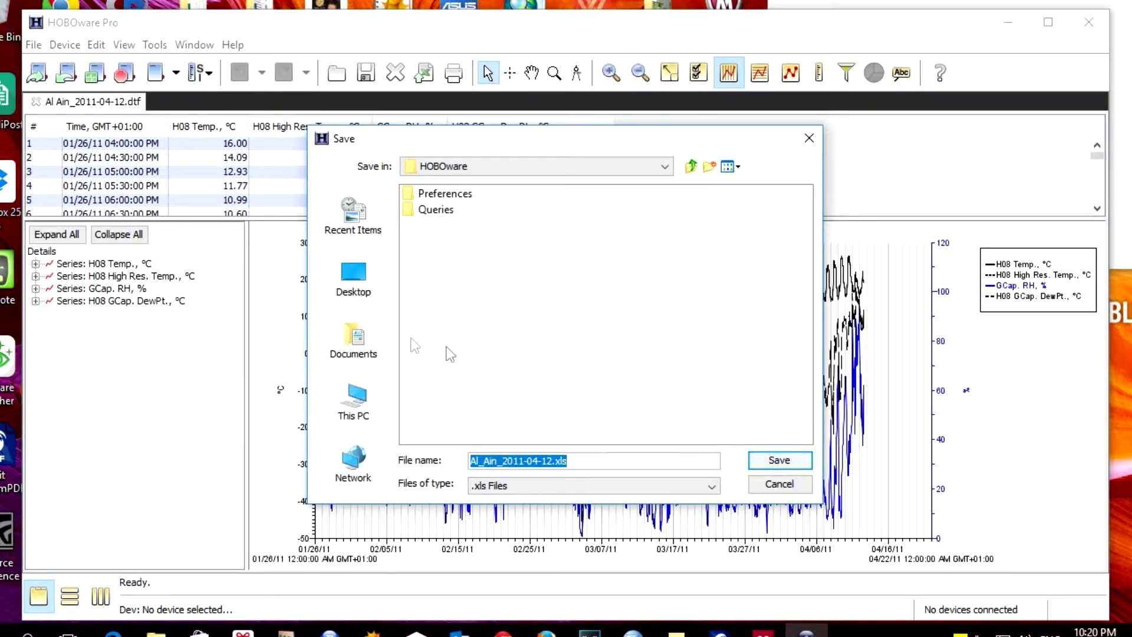
click(666, 167)
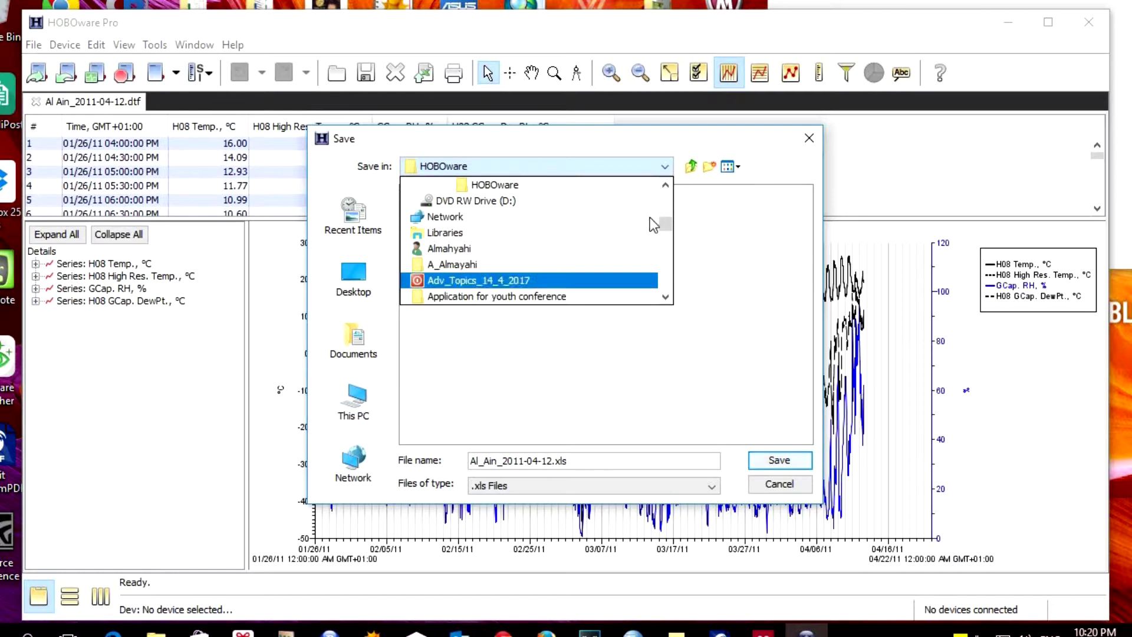
scroll(534, 287, down, 1)
scroll(533, 285, down, 3)
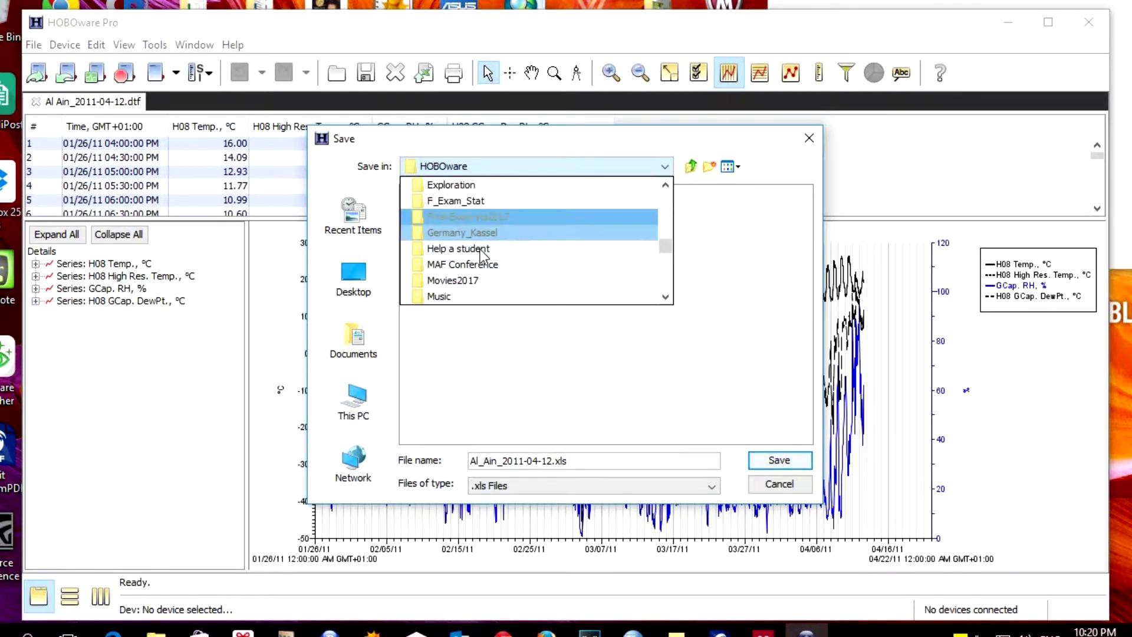
scroll(498, 267, down, 3)
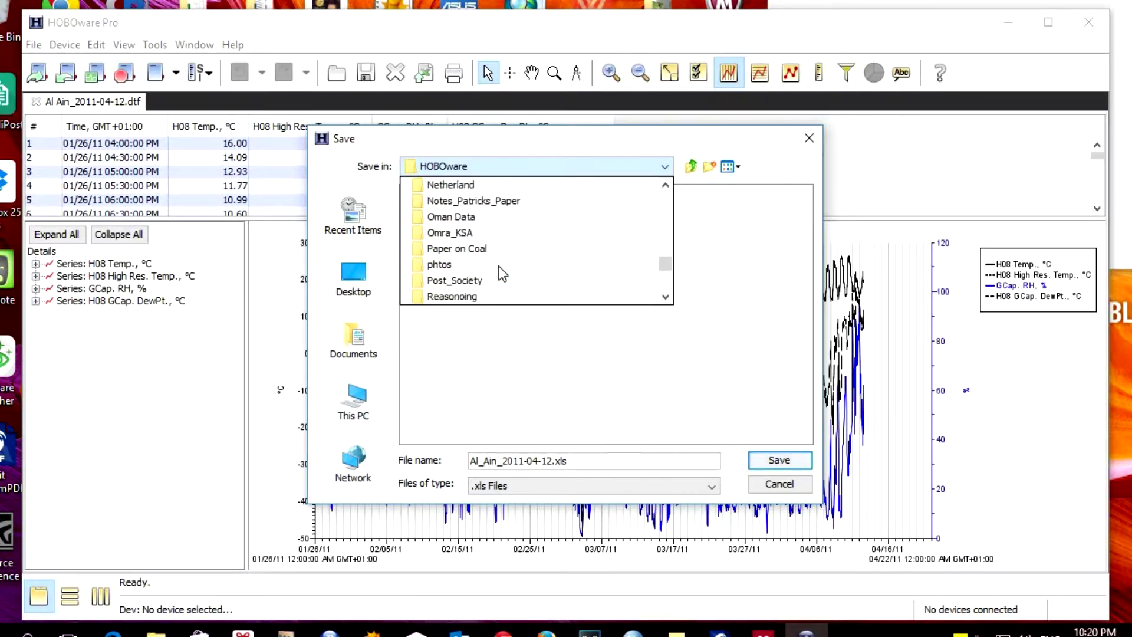
scroll(499, 263, up, 1)
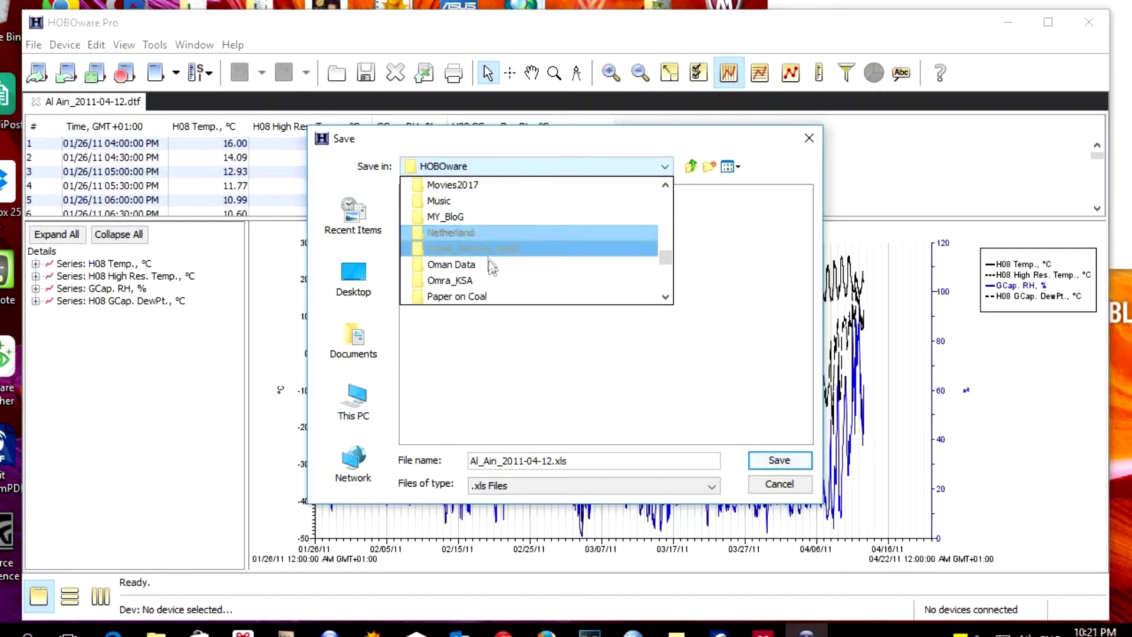
scroll(492, 266, down, 2)
scroll(499, 266, down, 1)
scroll(524, 270, down, 2)
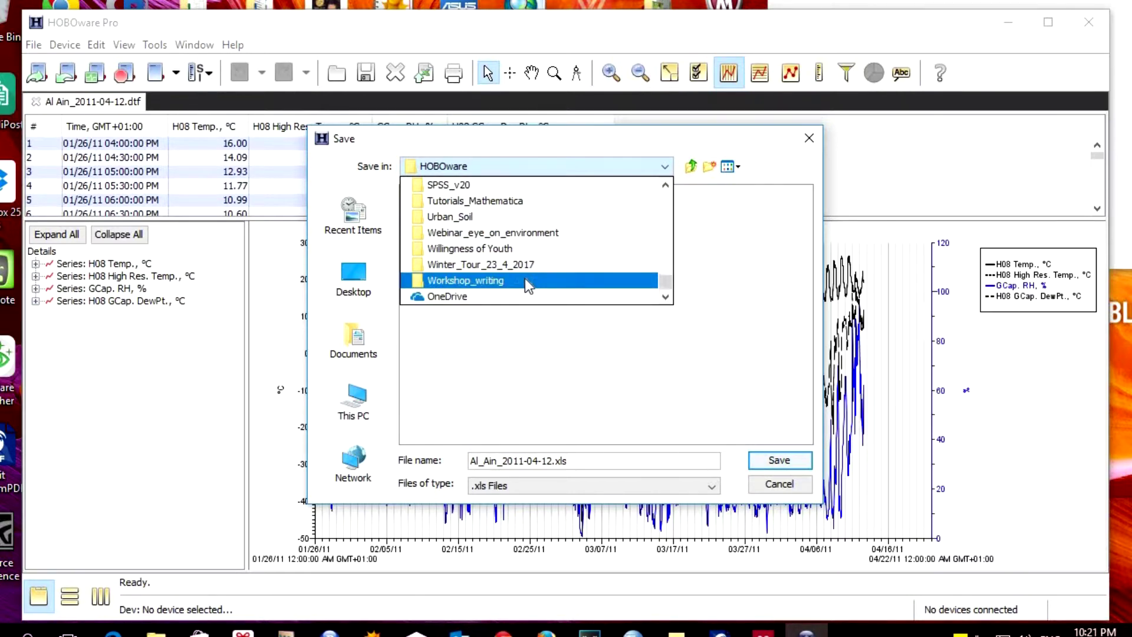
scroll(525, 279, up, 5)
scroll(531, 268, up, 5)
scroll(523, 259, down, 2)
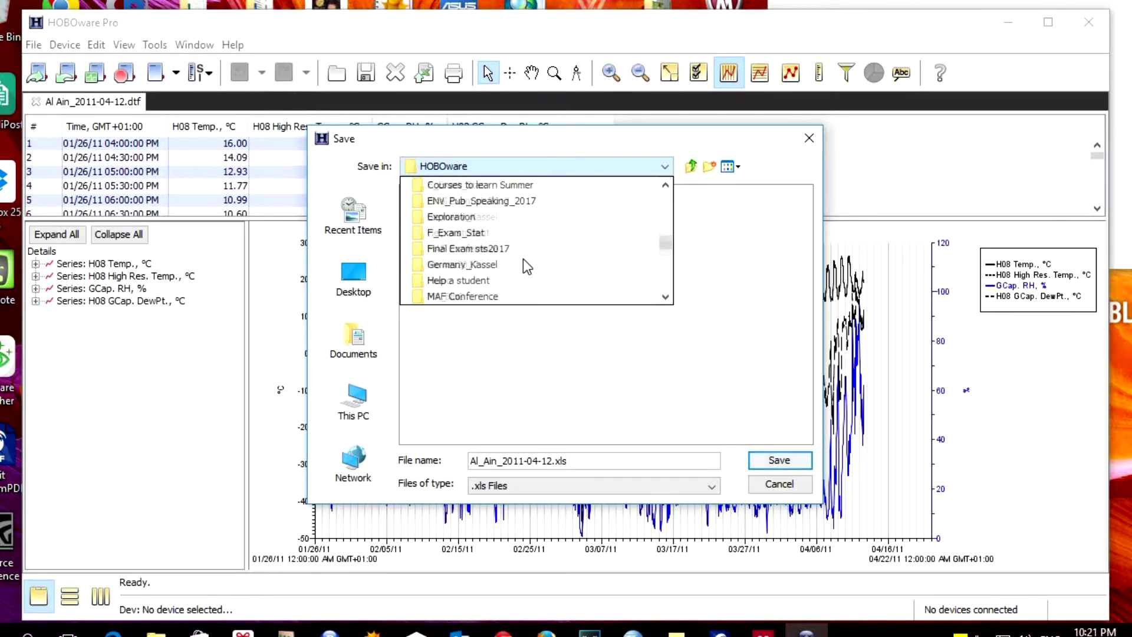
scroll(523, 260, down, 1)
scroll(517, 254, down, 1)
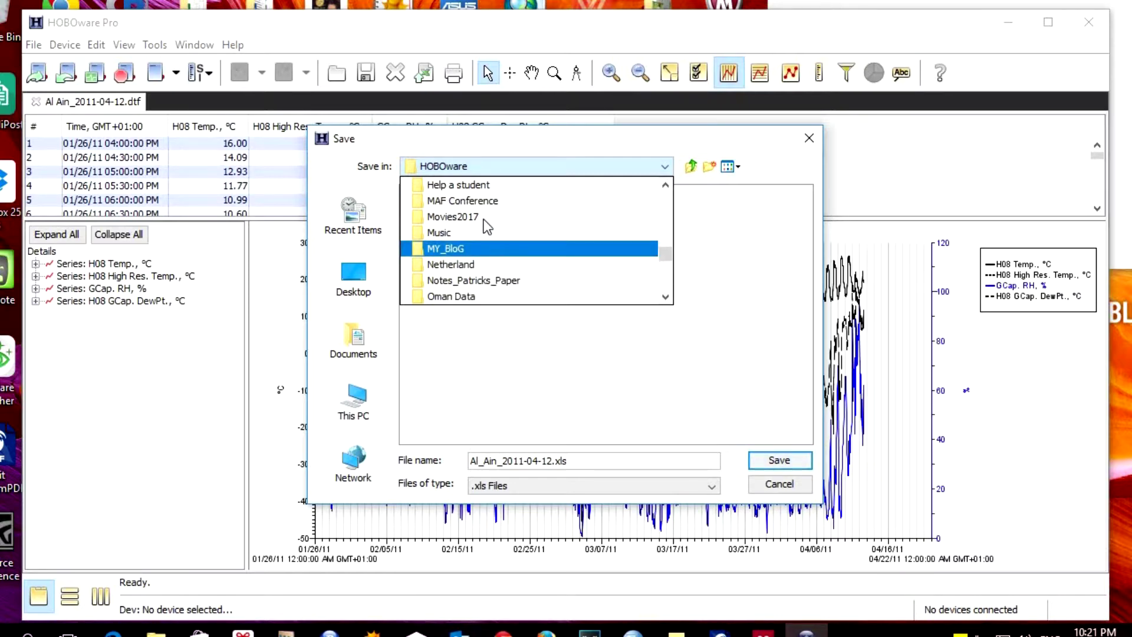
scroll(503, 263, down, 1)
scroll(509, 274, down, 1)
scroll(511, 277, down, 2)
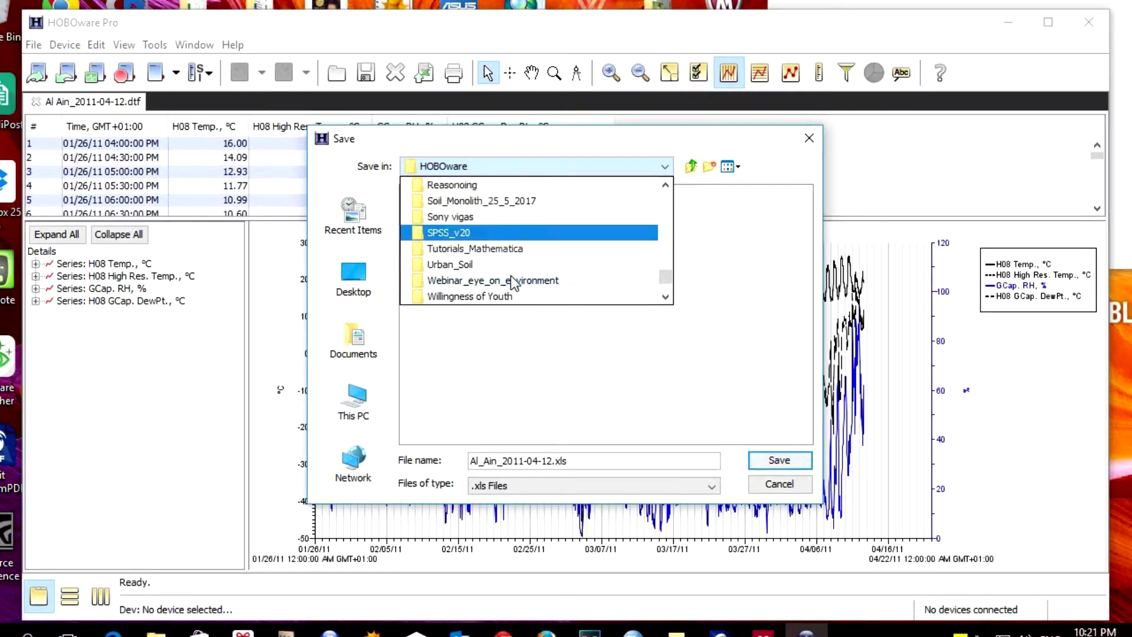
scroll(511, 276, down, 1)
click(668, 165)
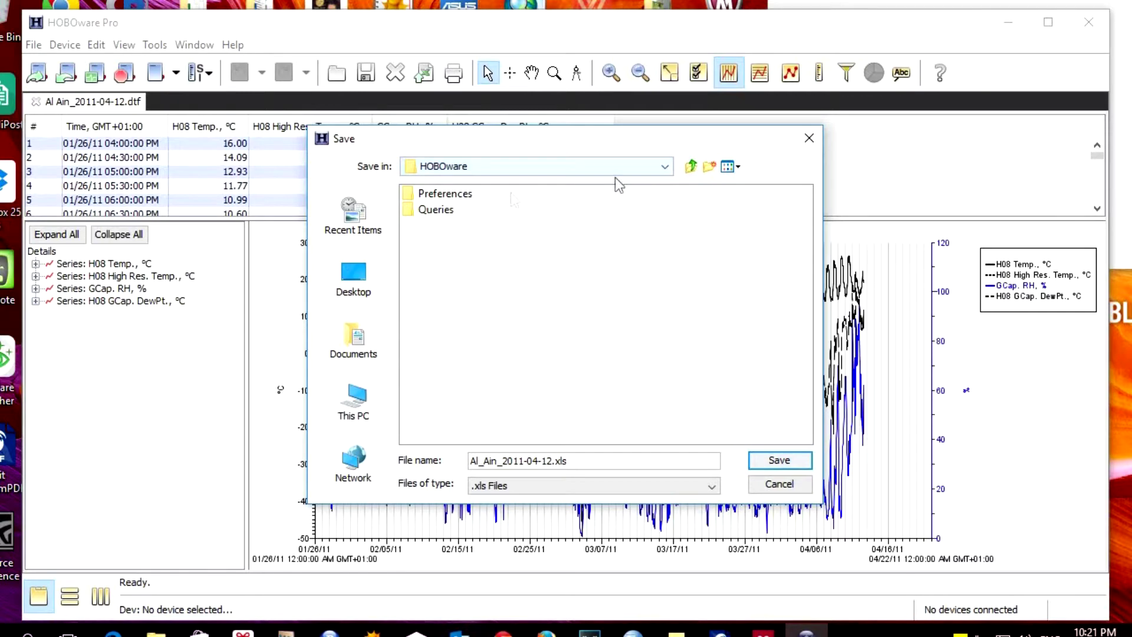
- Save Al_Ain_2011-04-12.xls into Desktop > Germany_Kassel > Hobo data
click(376, 290)
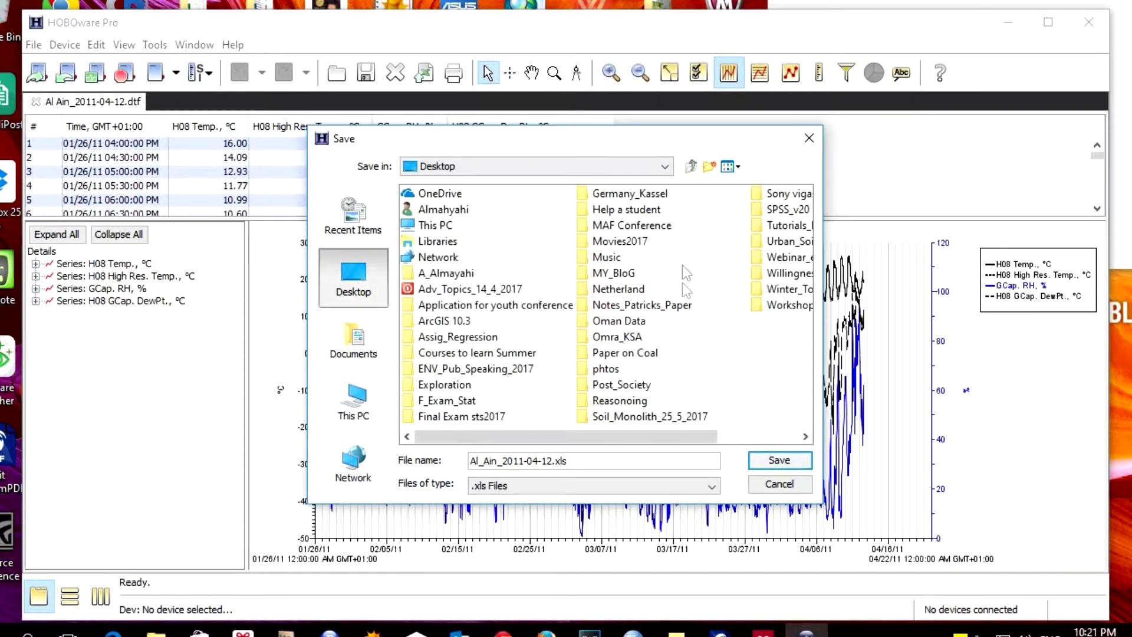
double_click(641, 199)
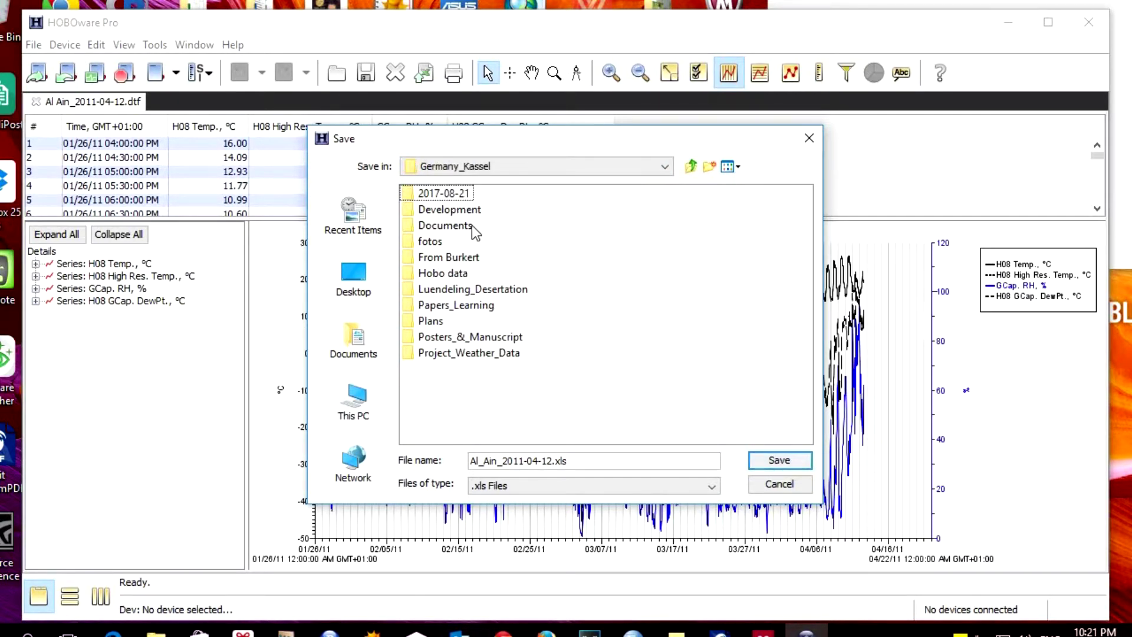
double_click(449, 276)
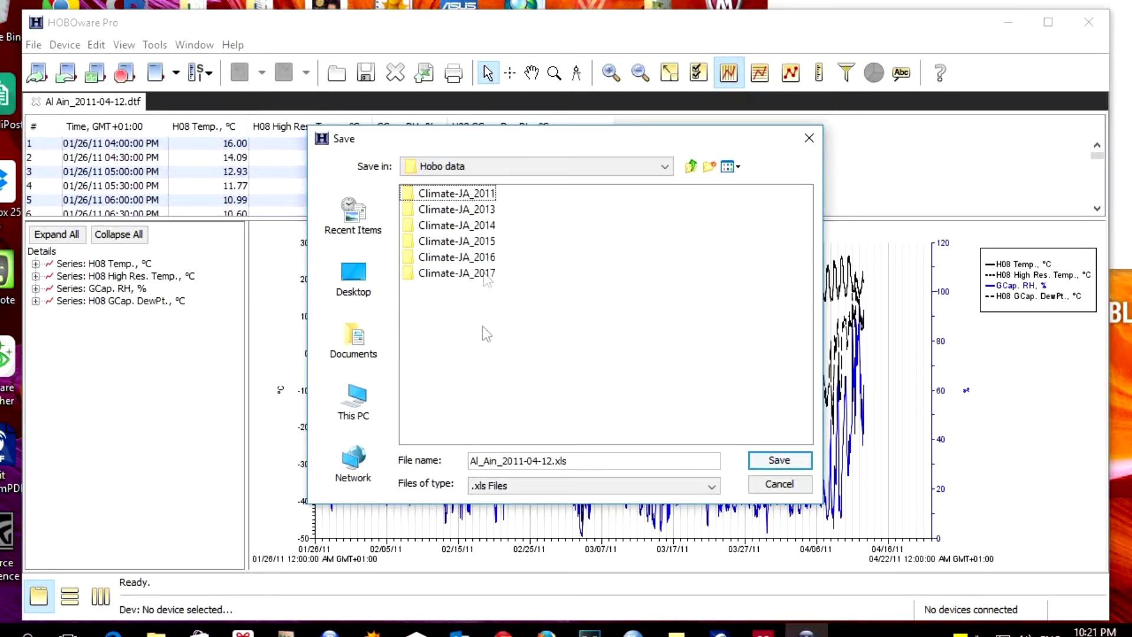
click(779, 467)
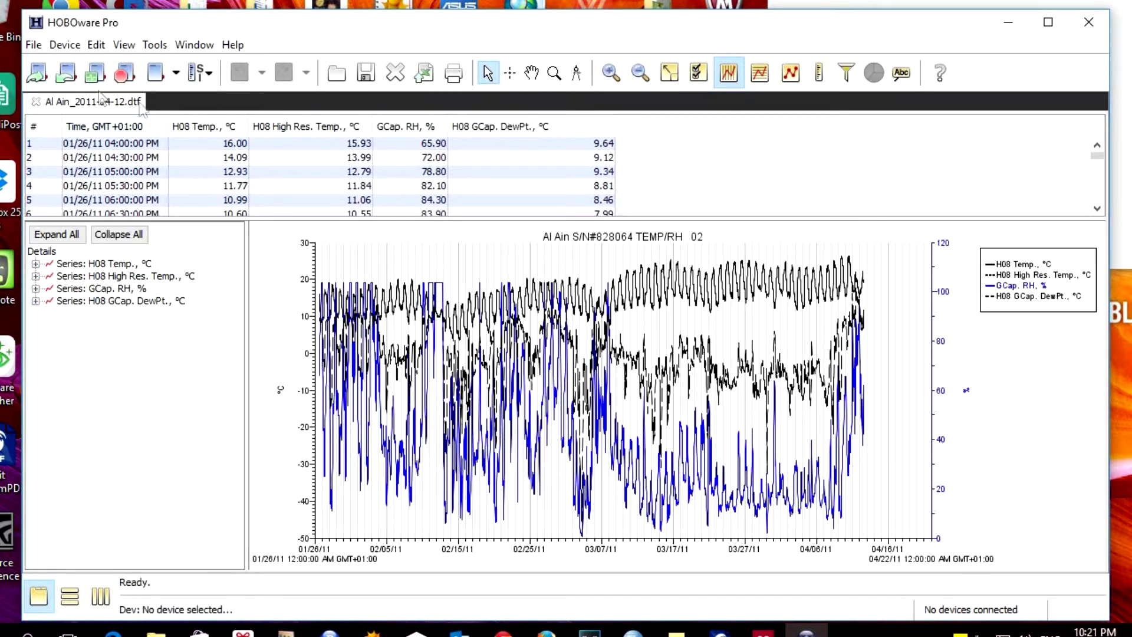
- Open Masayra_2011-04-13.dtf and plot its four series
click(38, 47)
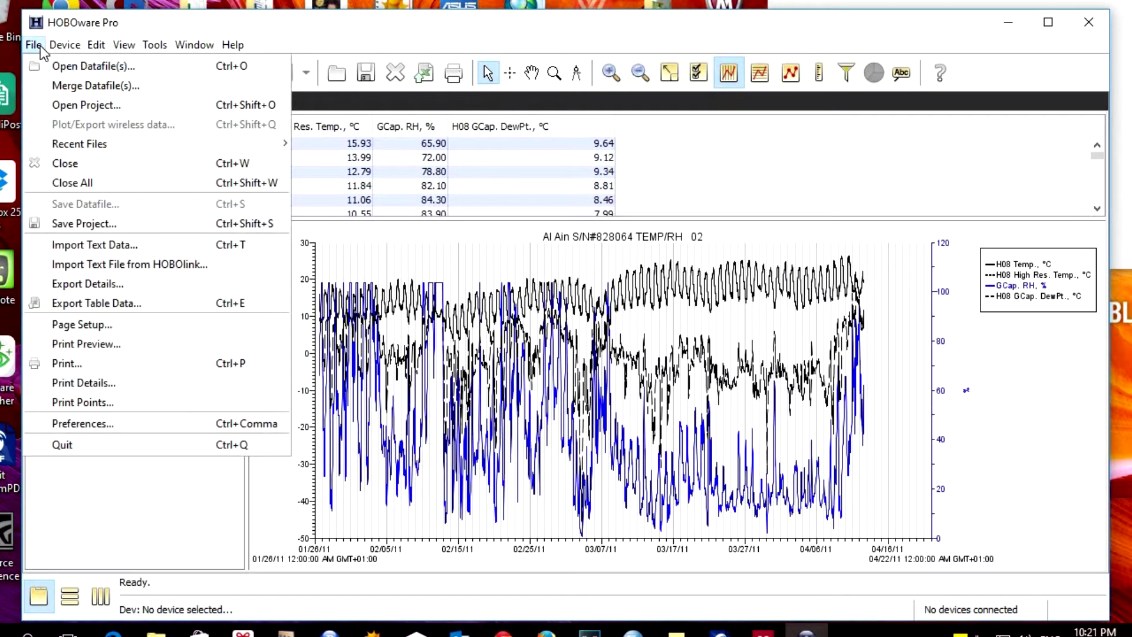
click(72, 71)
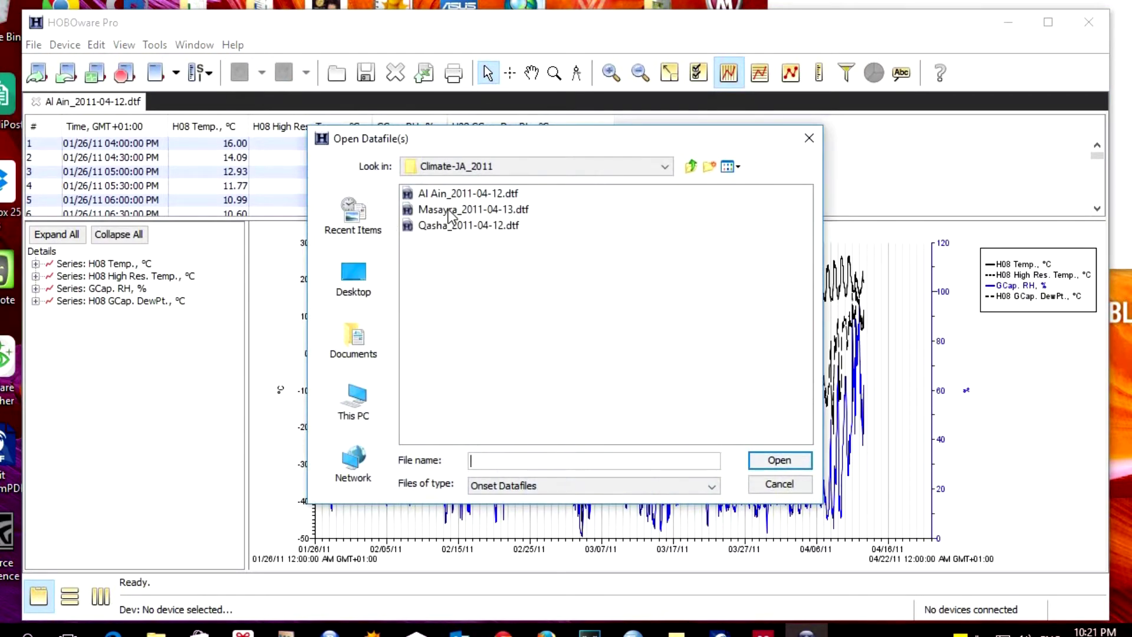
click(451, 210)
click(775, 460)
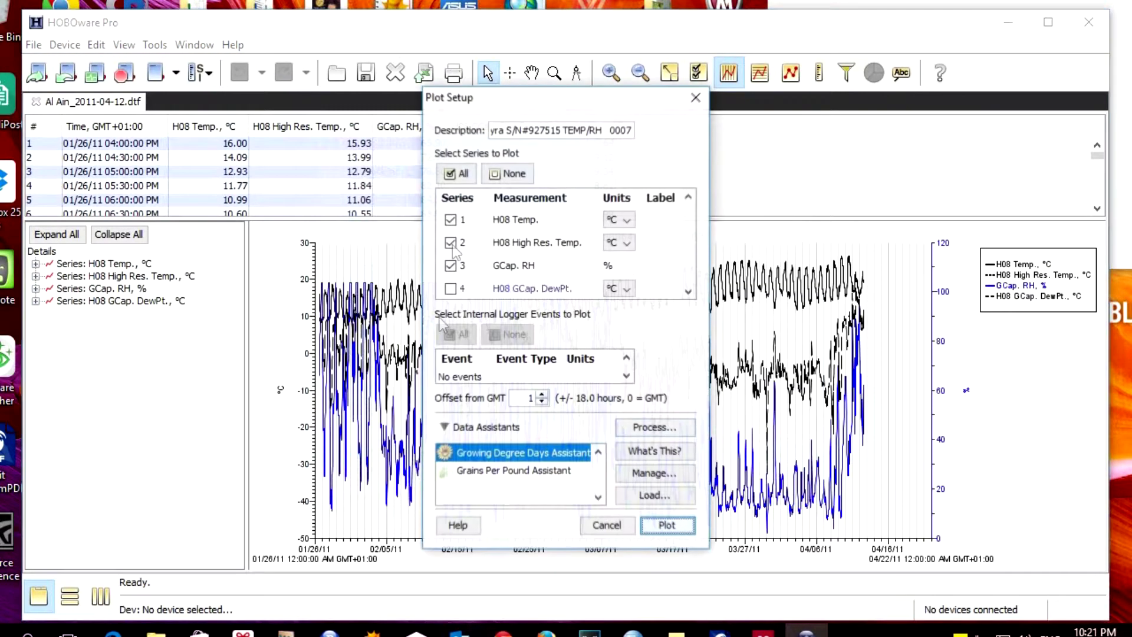
click(661, 528)
click(34, 46)
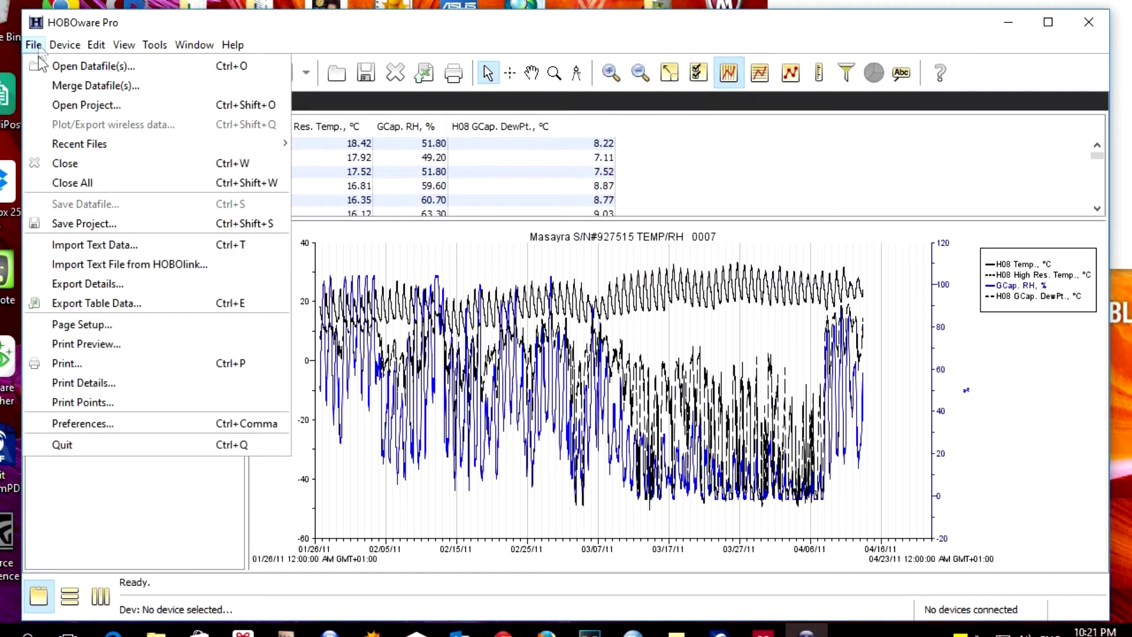
- Export Masayra_2011-04-13.xls into Hobo data, then switch to File Explorer
click(87, 301)
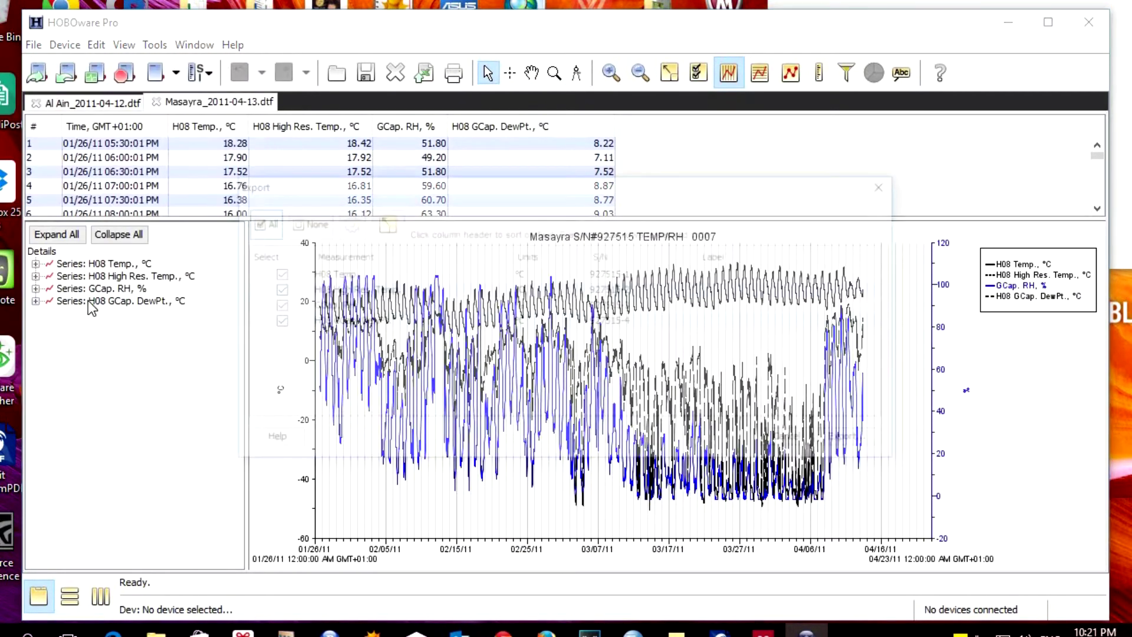
click(861, 438)
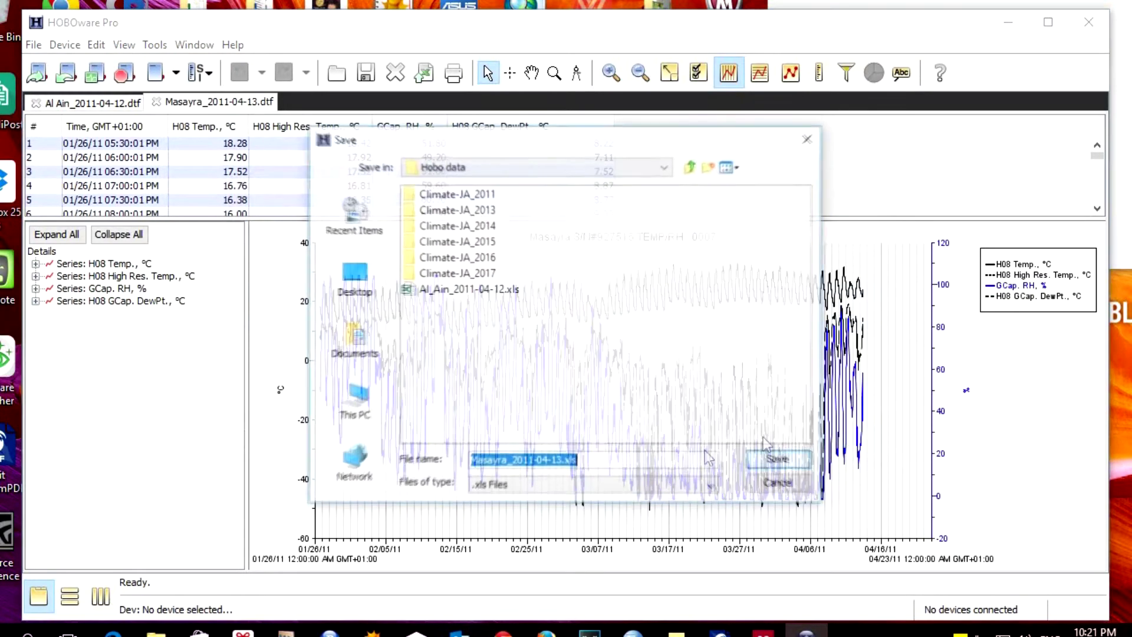
click(775, 458)
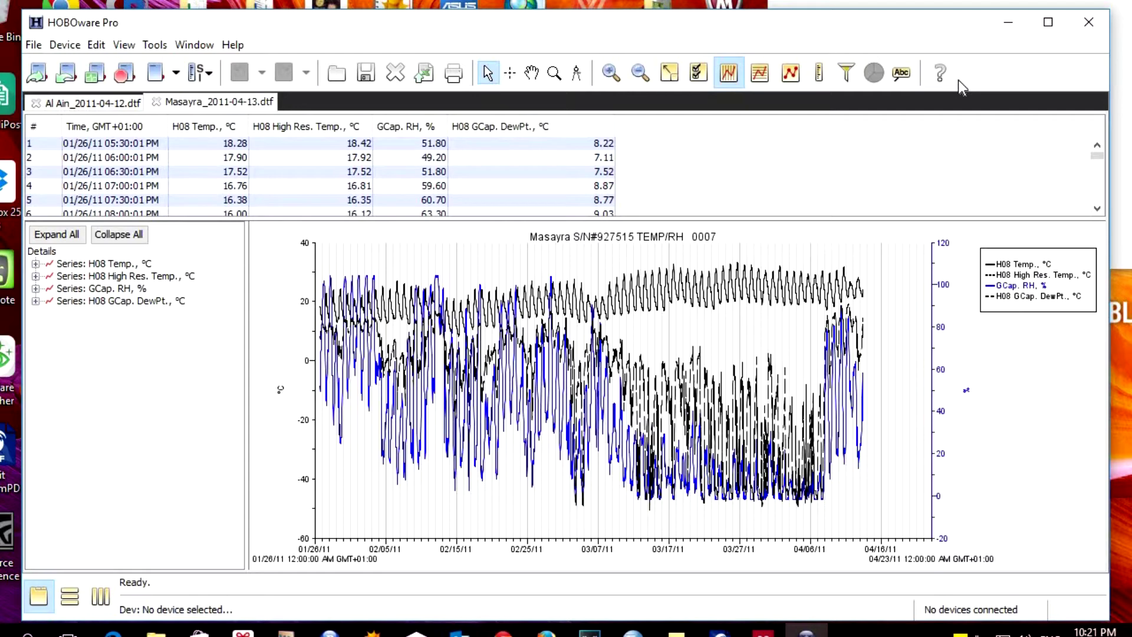
click(156, 635)
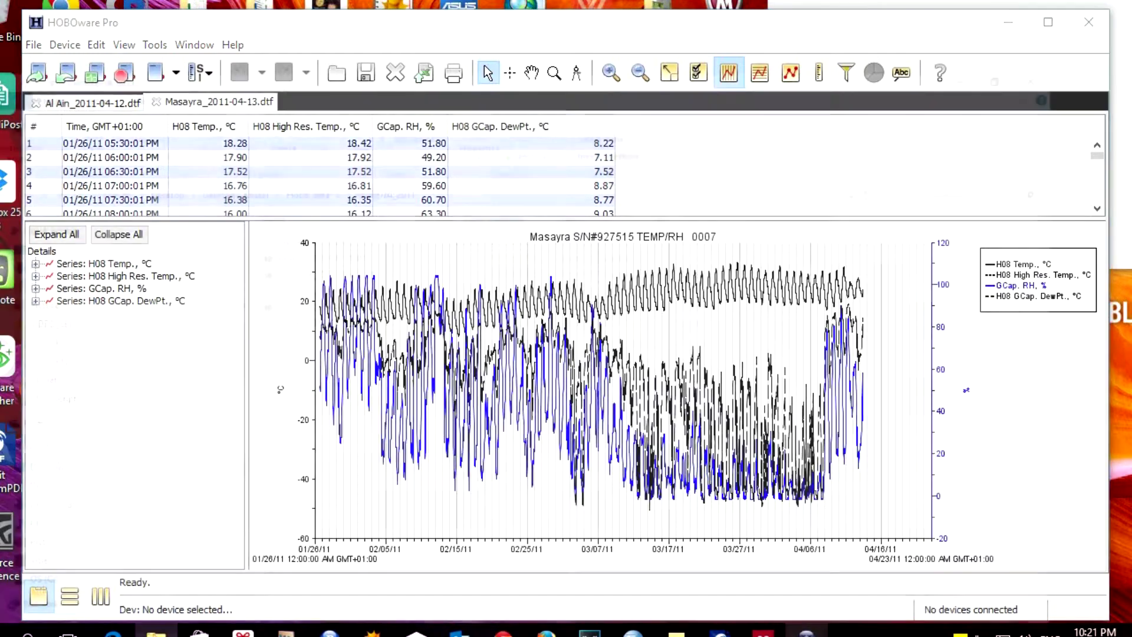
- Open Al_Ain_2011-04-12.xls from the Hobo data folder in Excel, maximized
key(alt+Up)
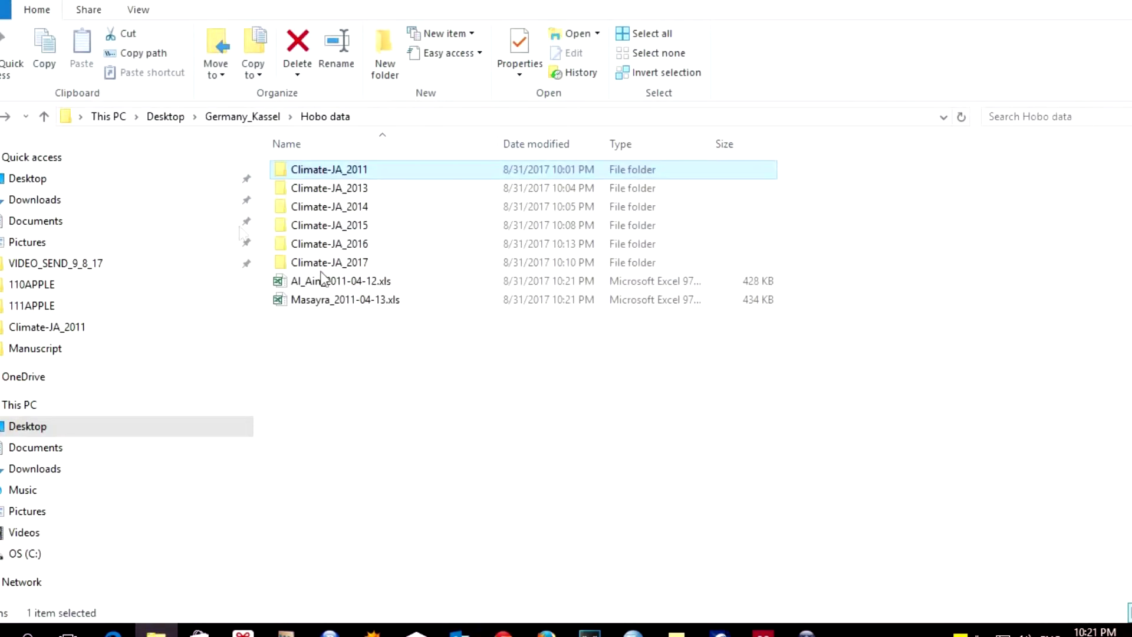
click(340, 290)
double_click(340, 291)
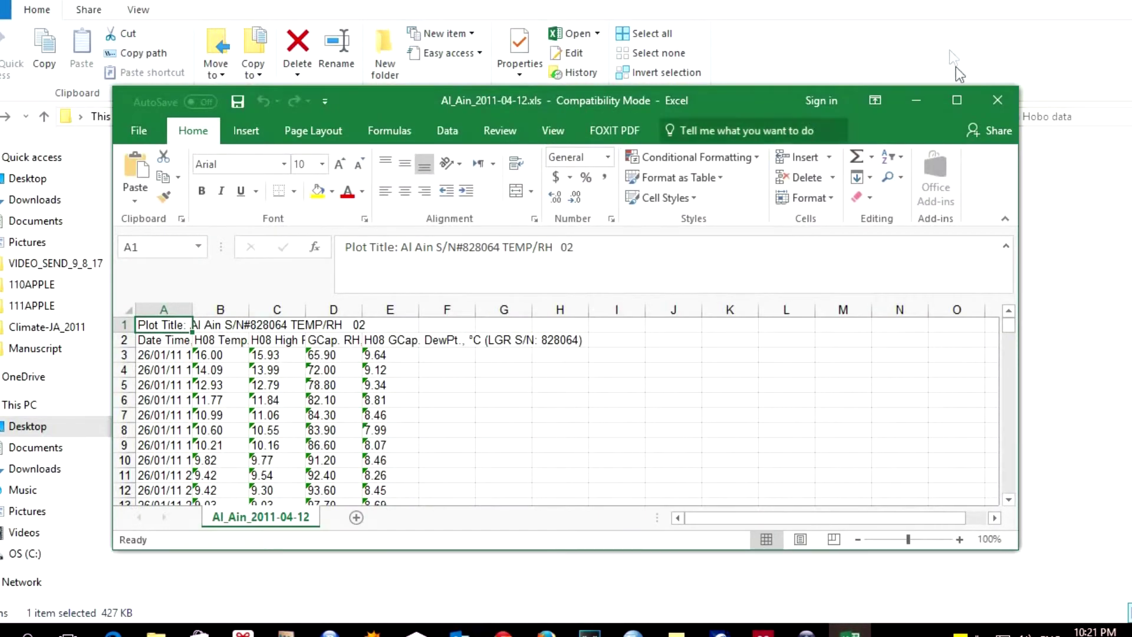
click(956, 101)
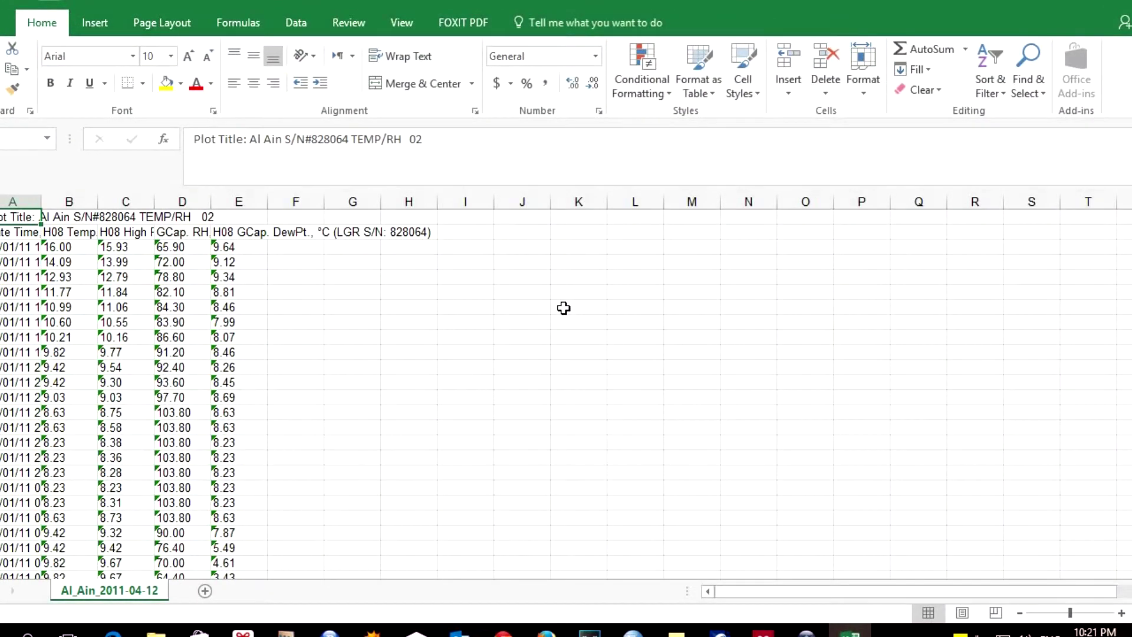